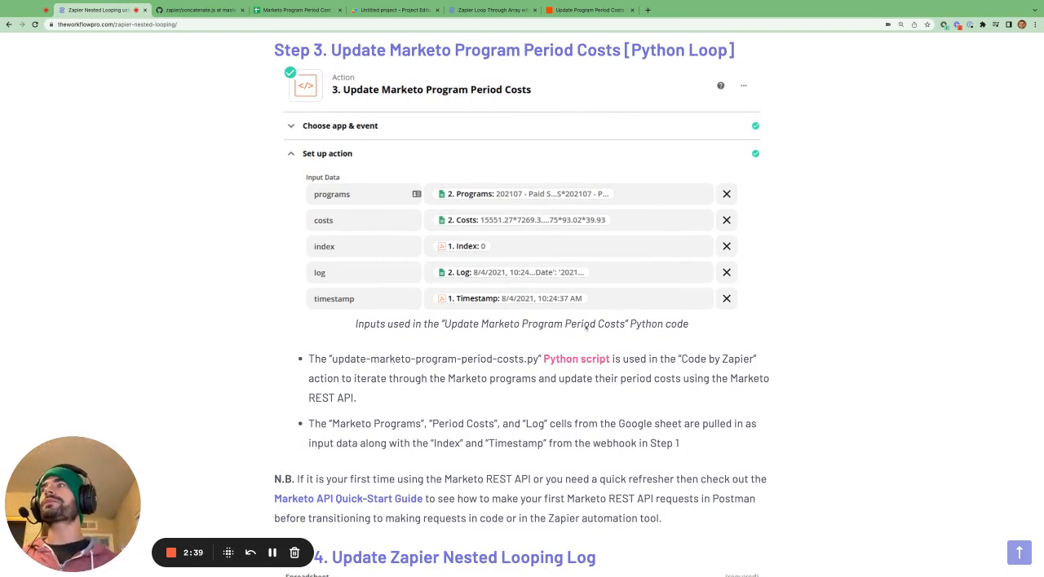
Switch to the Update Program Period Costs Zap and review the Python code of its period cost update action.
{"action": "left_click", "coordinate": [587, 10]}
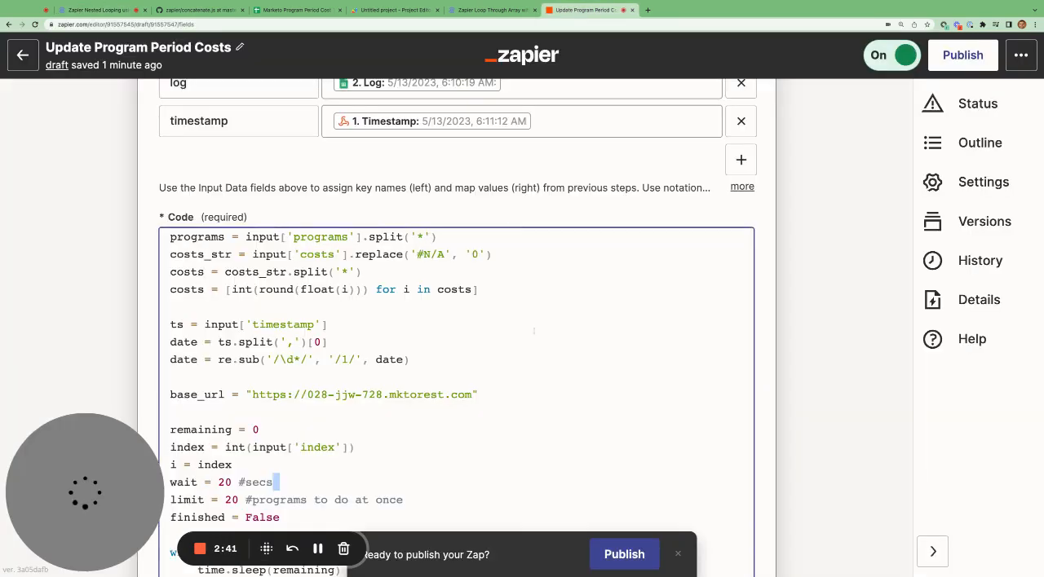
{"action": "scroll", "coordinate": [827, 410], "scroll_direction": "down", "scroll_amount": 5}
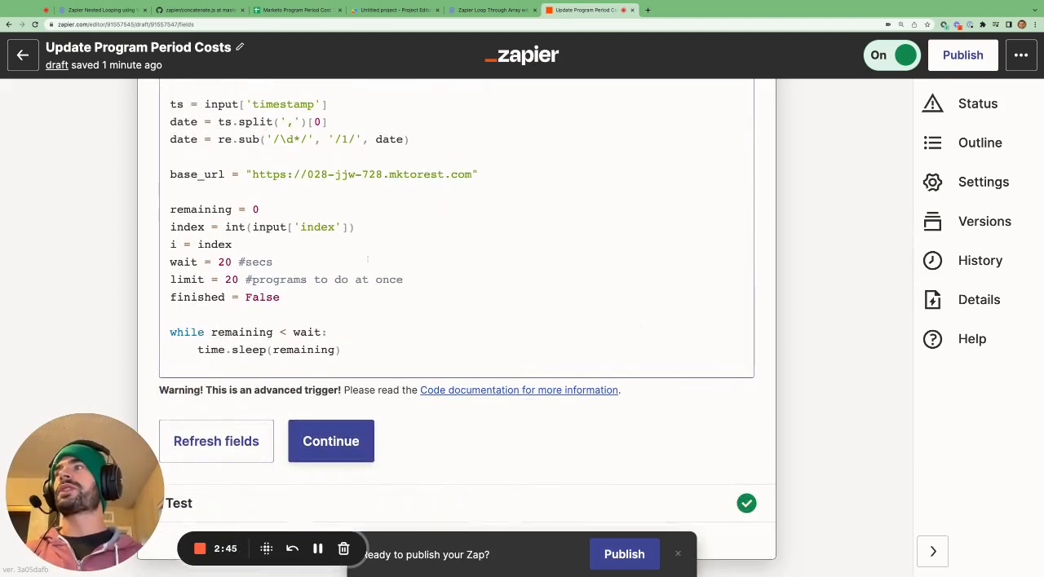
{"action": "scroll", "coordinate": [653, 354], "scroll_direction": "down", "scroll_amount": 4}
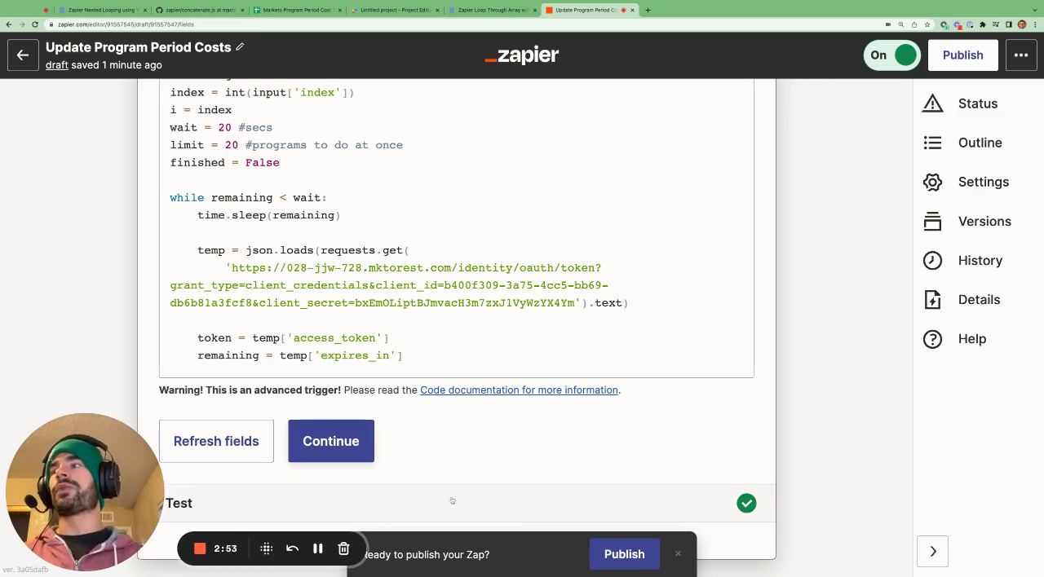
{"action": "scroll", "coordinate": [255, 530], "scroll_direction": "down", "scroll_amount": 3}
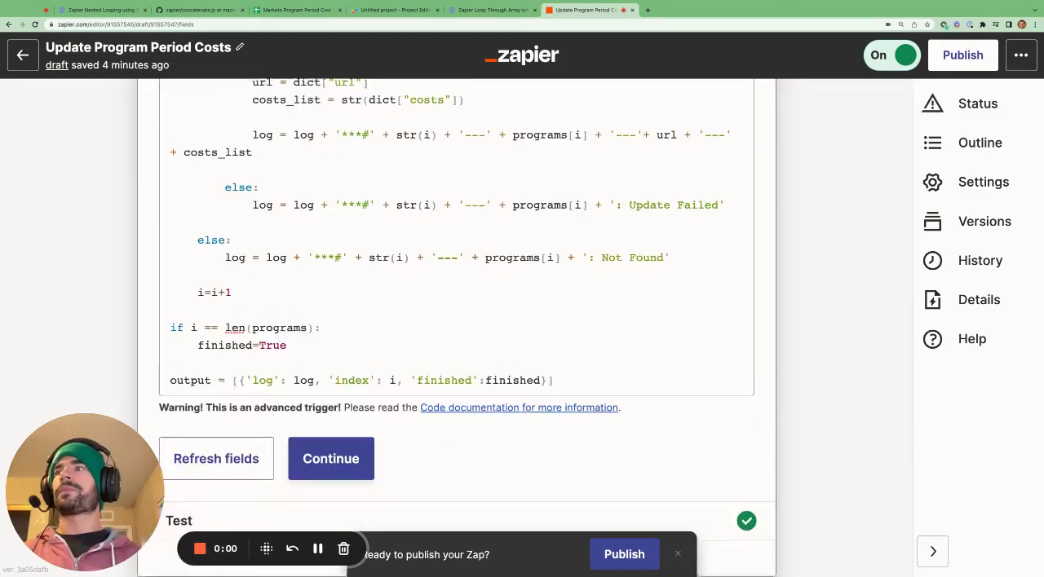
{"action": "scroll", "coordinate": [456, 326], "scroll_direction": "down", "scroll_amount": 1}
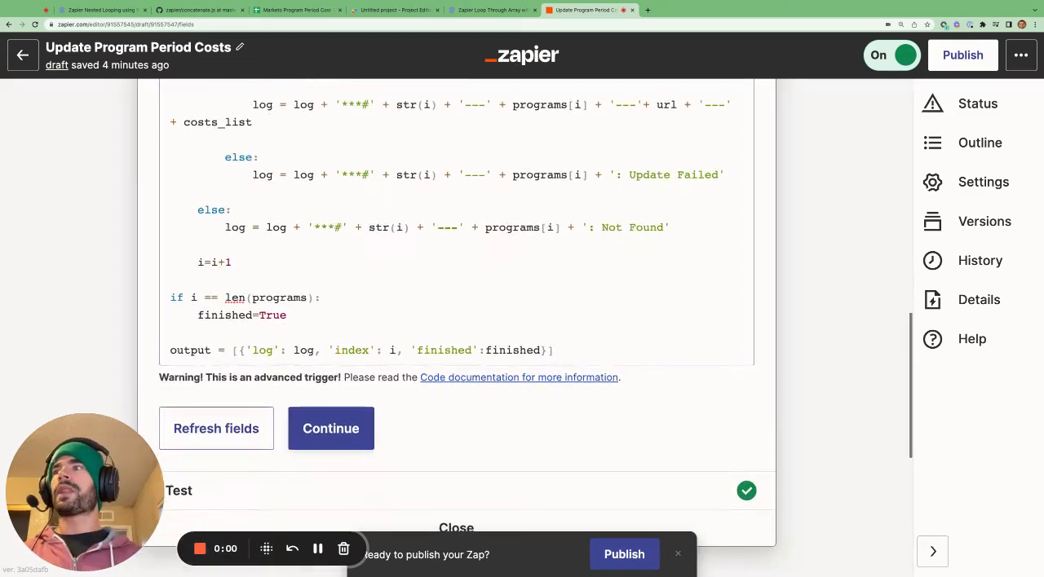
Examine the log, index and finished values returned by the output line at the end of the Python code.
{"action": "mouse_move", "coordinate": [315, 350]}
{"action": "left_mouse_down"}
{"action": "mouse_move", "coordinate": [274, 350]}
{"action": "mouse_move", "coordinate": [315, 350]}
{"action": "left_mouse_up"}
{"action": "left_click", "coordinate": [259, 351]}
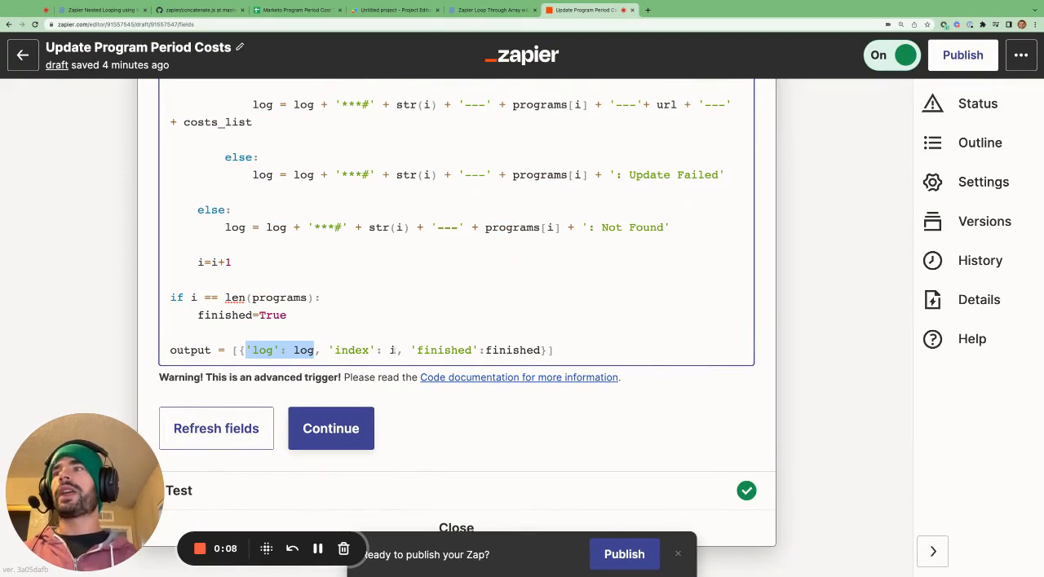
{"action": "left_click_drag", "start_coordinate": [375, 351], "coordinate": [328, 350]}
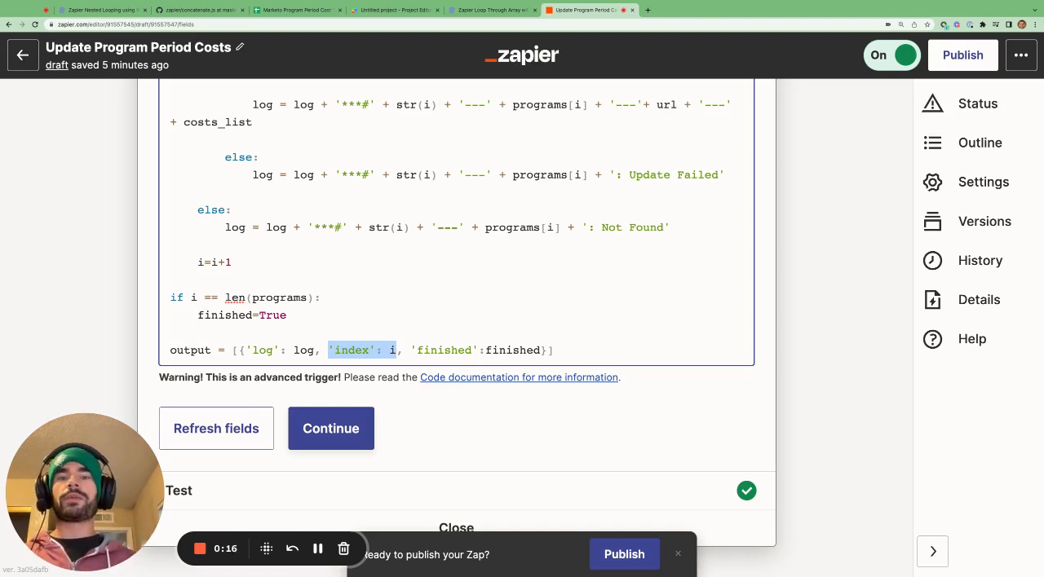
{"action": "left_click", "coordinate": [446, 349]}
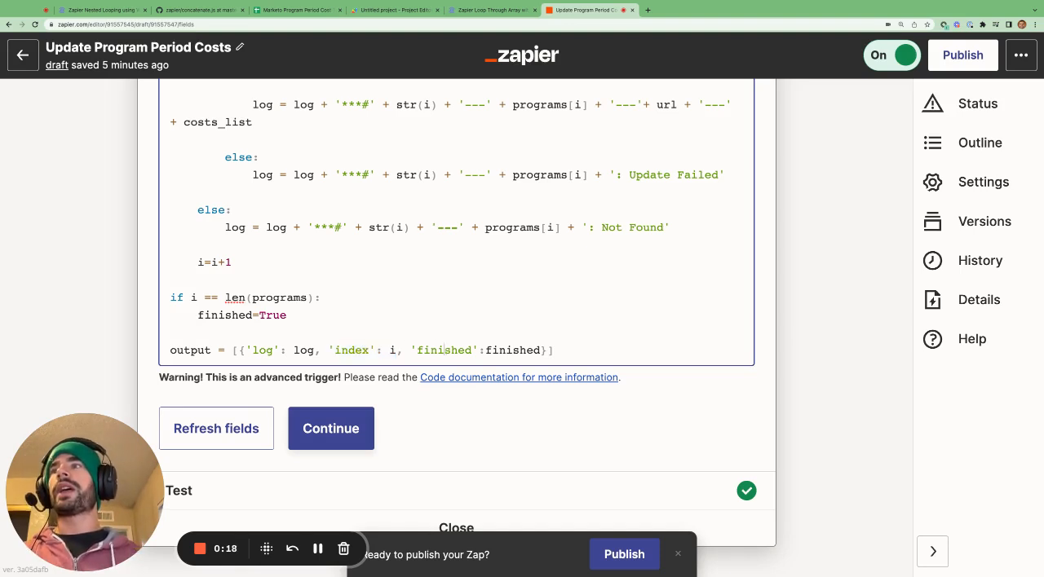
{"action": "left_click_drag", "start_coordinate": [539, 350], "coordinate": [486, 351]}
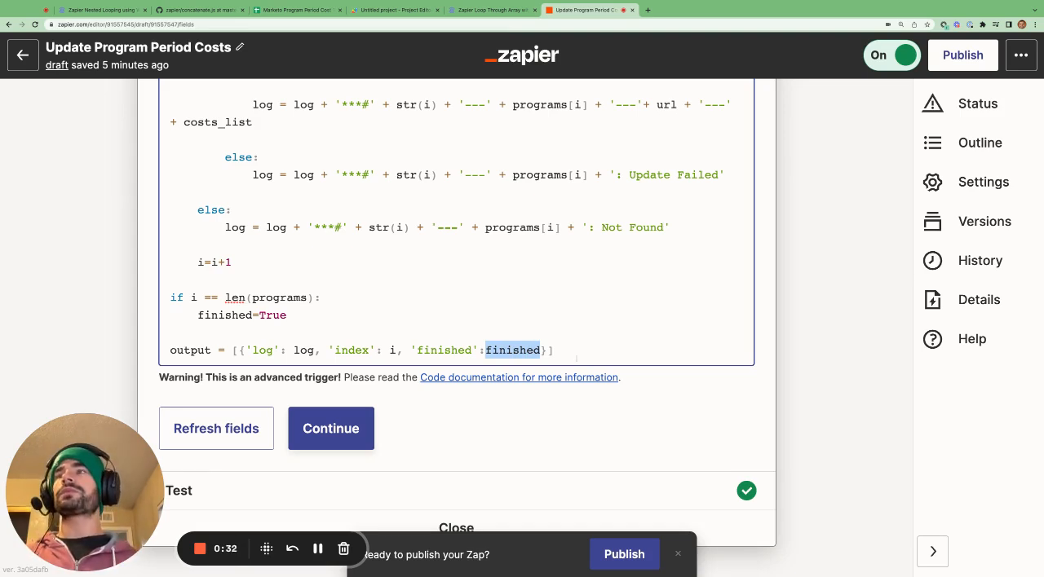
Close the Python code action and open the action settings of step 4, Update Log.
{"action": "scroll", "coordinate": [680, 367], "scroll_direction": "down", "scroll_amount": 5}
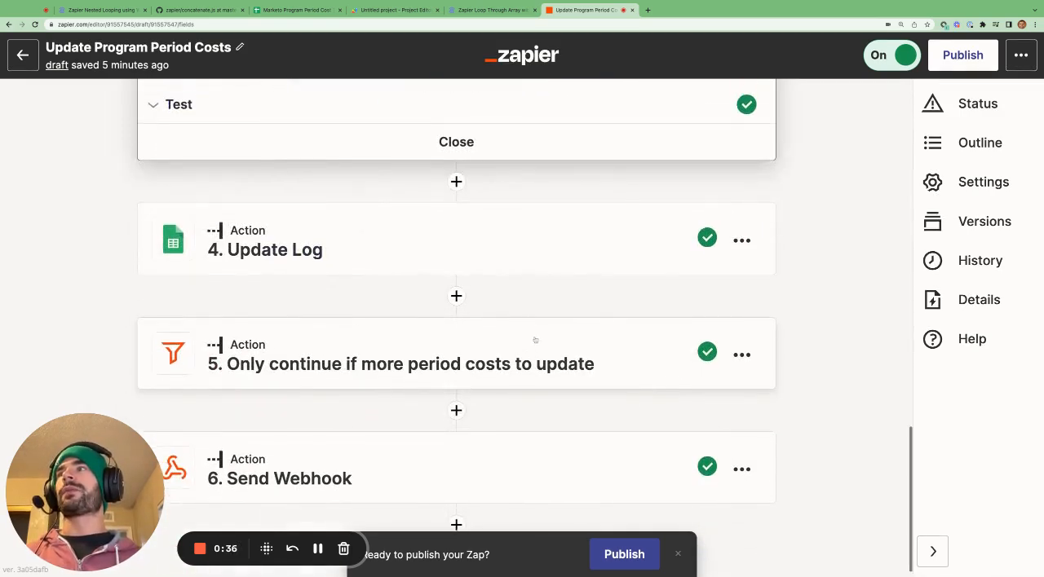
{"action": "scroll", "coordinate": [534, 341], "scroll_direction": "up", "scroll_amount": 3}
{"action": "left_click", "coordinate": [471, 346]}
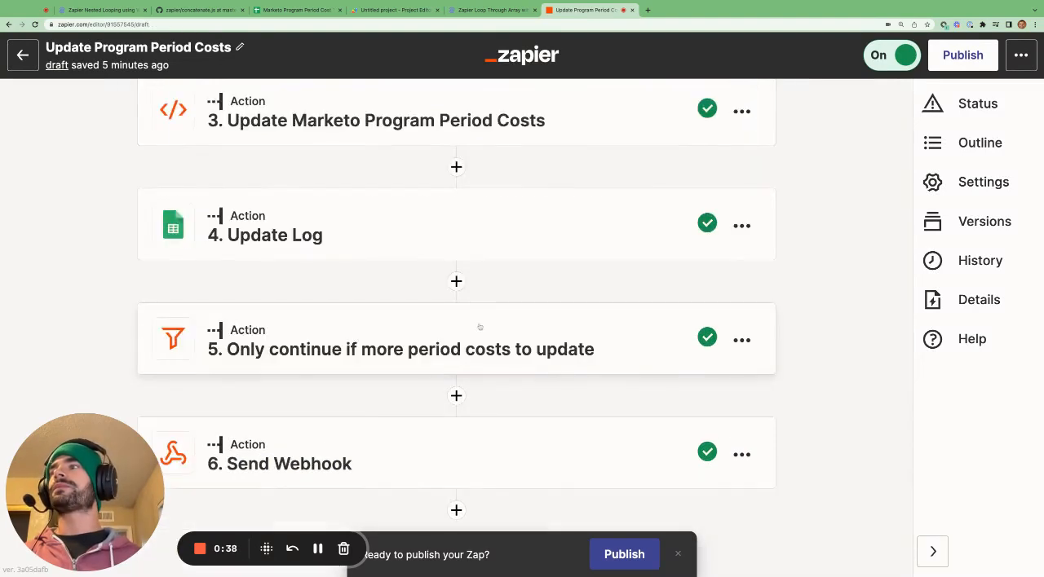
{"action": "left_click", "coordinate": [414, 243]}
{"action": "scroll", "coordinate": [414, 246], "scroll_direction": "down", "scroll_amount": 5}
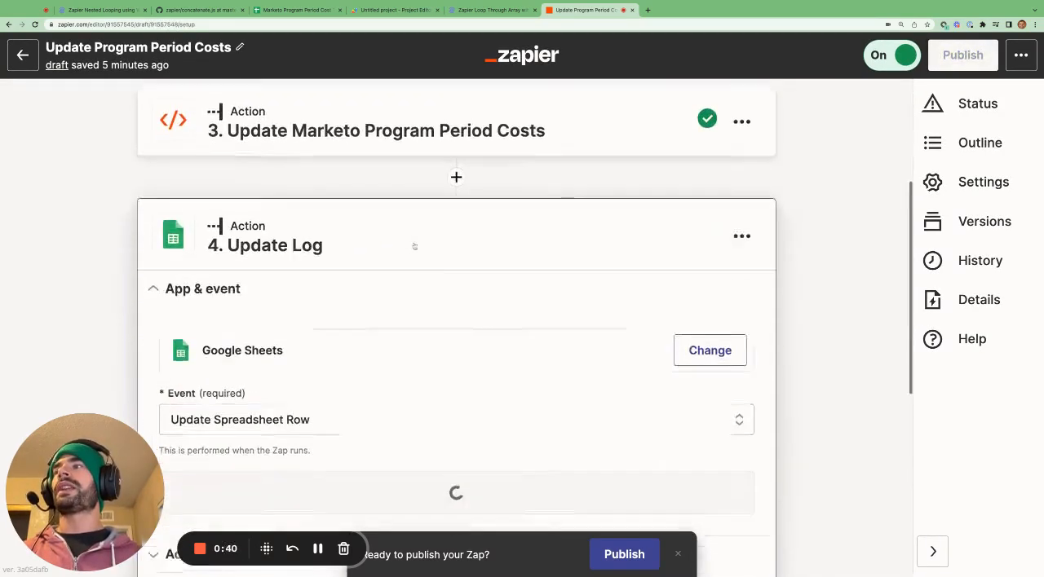
{"action": "left_click", "coordinate": [310, 416]}
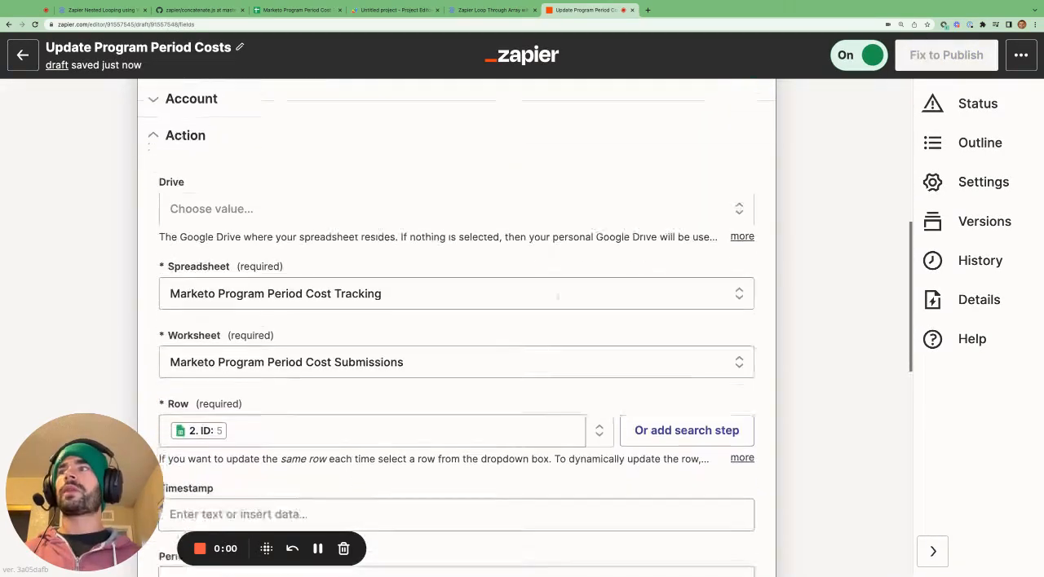
Examine the Update Log action's spreadsheet, worksheet and row settings and the step 3 value mapped to its Log field.
{"action": "scroll", "coordinate": [557, 296], "scroll_direction": "down", "scroll_amount": 2}
{"action": "scroll", "coordinate": [339, 364], "scroll_direction": "down", "scroll_amount": 4}
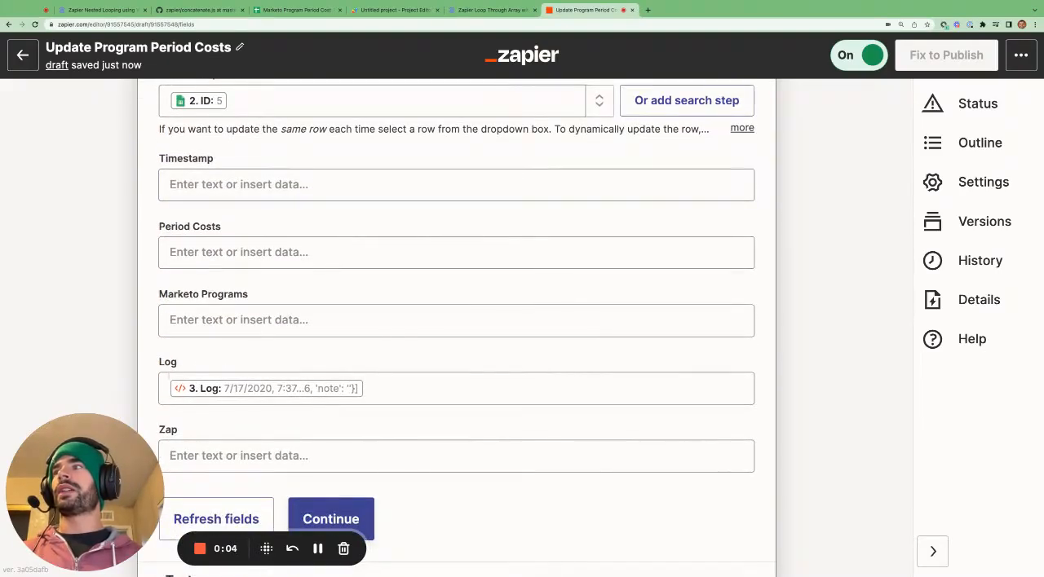
{"action": "left_click", "coordinate": [244, 400]}
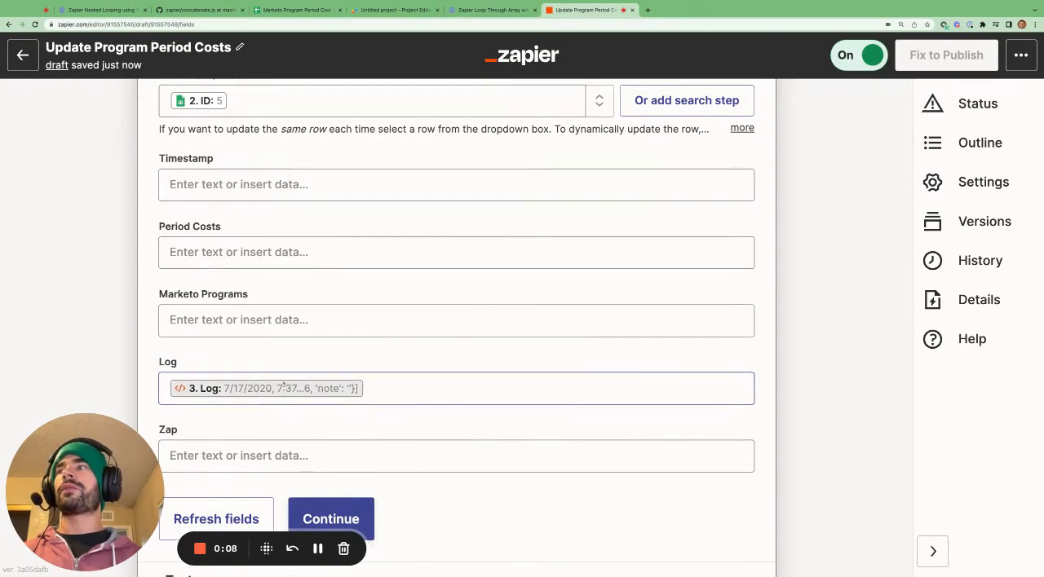
{"action": "scroll", "coordinate": [284, 383], "scroll_direction": "up", "scroll_amount": 7}
{"action": "scroll", "coordinate": [283, 383], "scroll_direction": "up", "scroll_amount": 2}
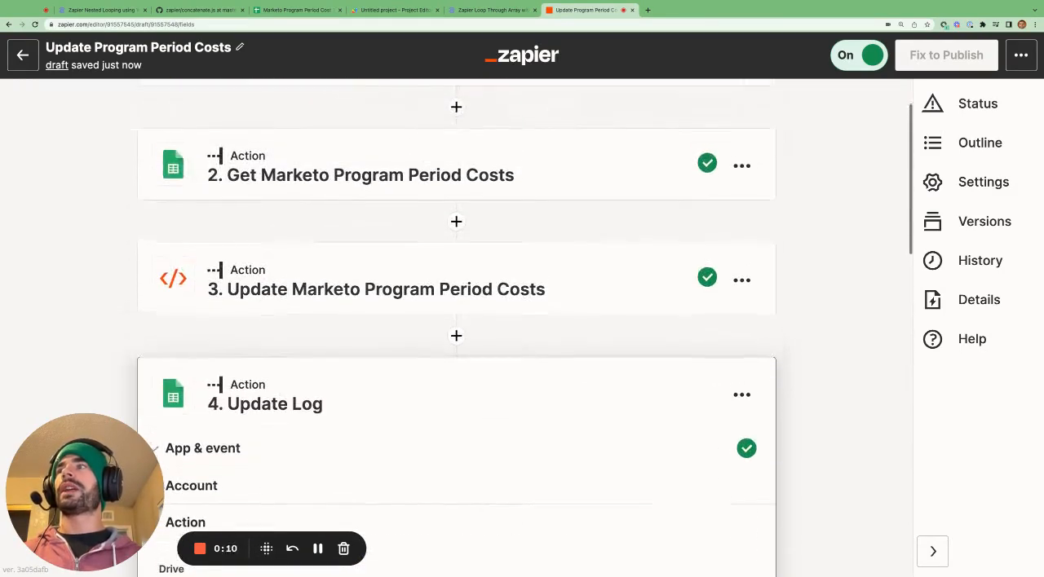
{"action": "scroll", "coordinate": [322, 287], "scroll_direction": "down", "scroll_amount": 1}
{"action": "scroll", "coordinate": [322, 286], "scroll_direction": "down", "scroll_amount": 5}
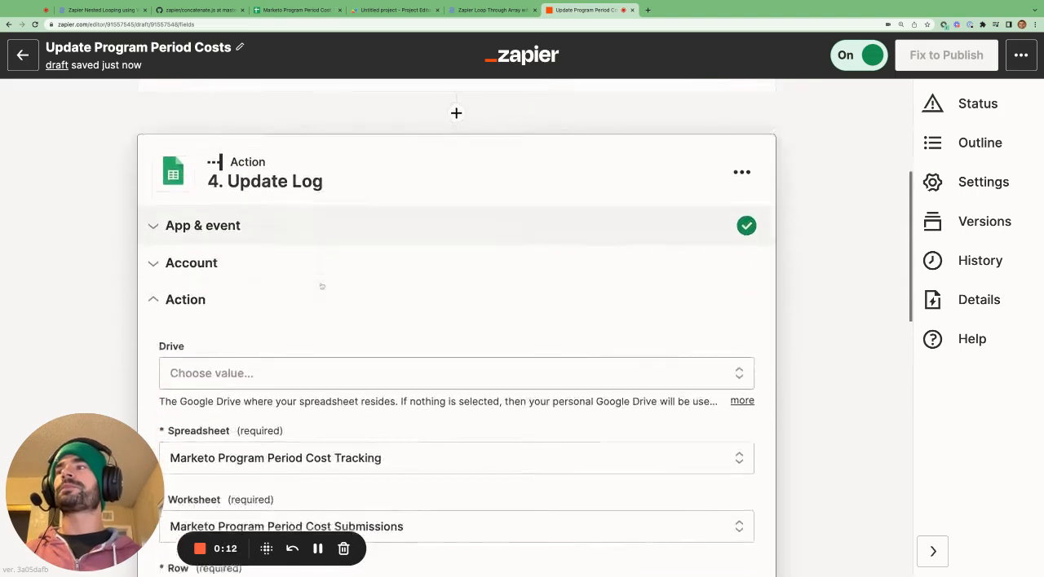
Switch to the nested looping article and read the Step 4 notes on log content, the cell character limit and the write error.
{"action": "left_click", "coordinate": [114, 9]}
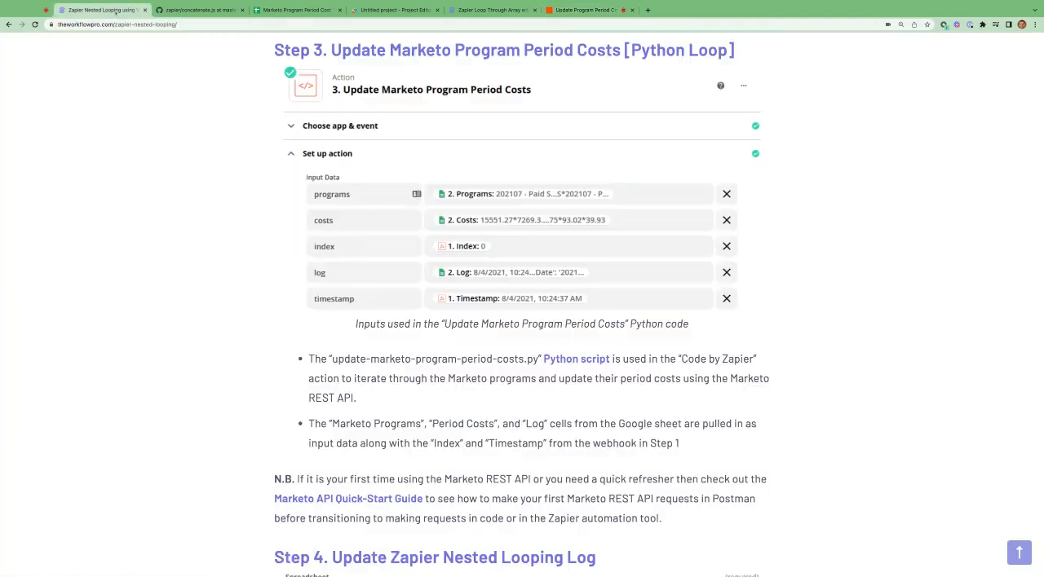
{"action": "scroll", "coordinate": [386, 283], "scroll_direction": "down", "scroll_amount": 4}
{"action": "scroll", "coordinate": [386, 283], "scroll_direction": "down", "scroll_amount": 5}
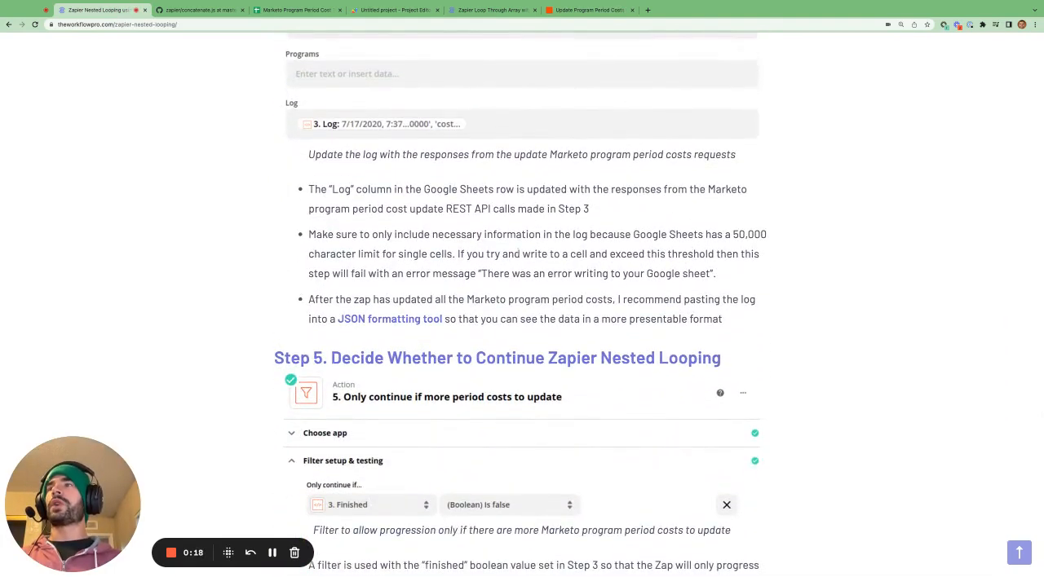
{"action": "left_click_drag", "start_coordinate": [432, 234], "coordinate": [587, 235]}
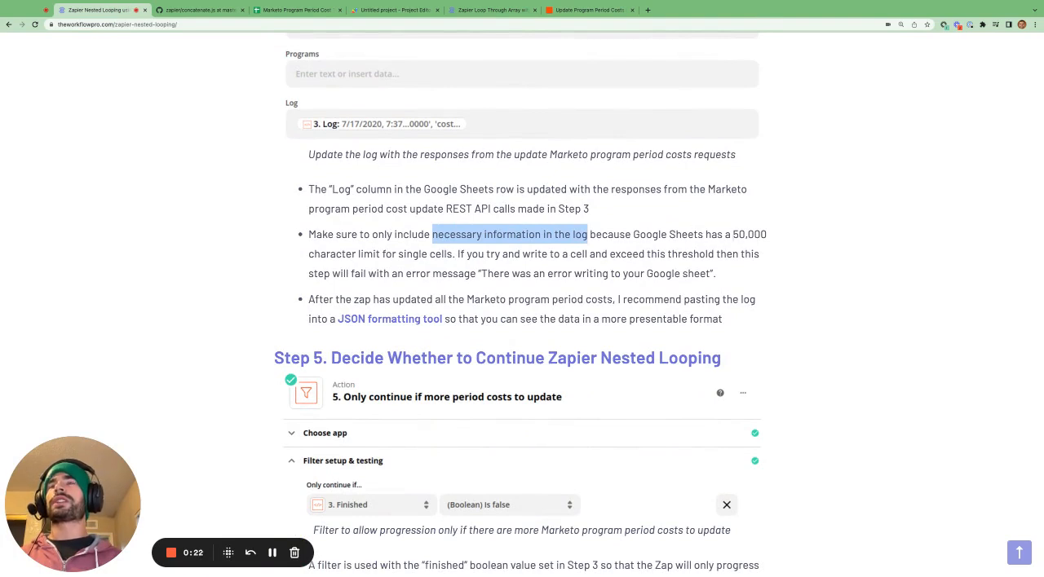
{"action": "left_click_drag", "start_coordinate": [732, 234], "coordinate": [452, 254]}
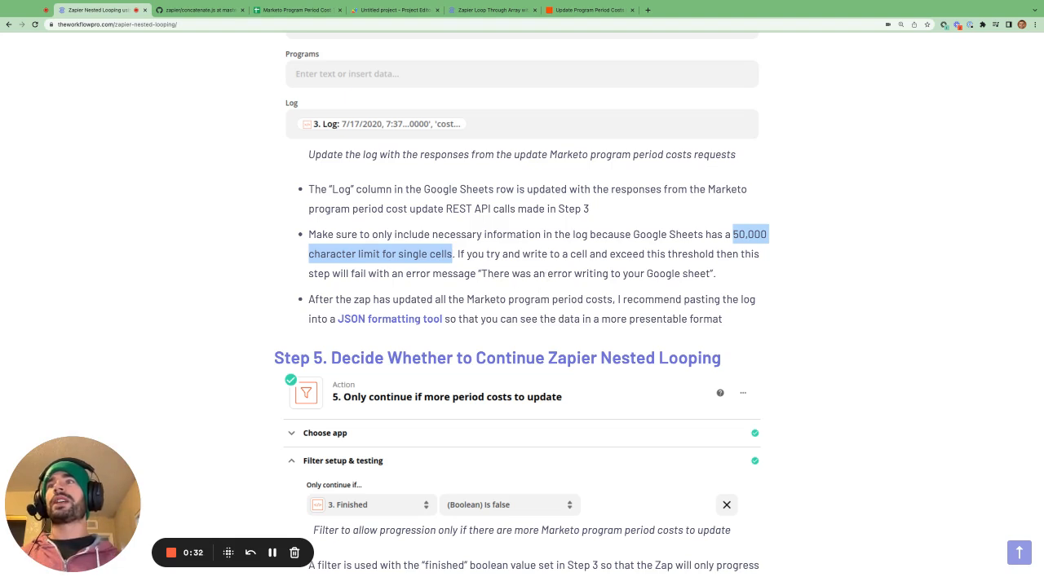
{"action": "left_click_drag", "start_coordinate": [481, 273], "coordinate": [710, 273]}
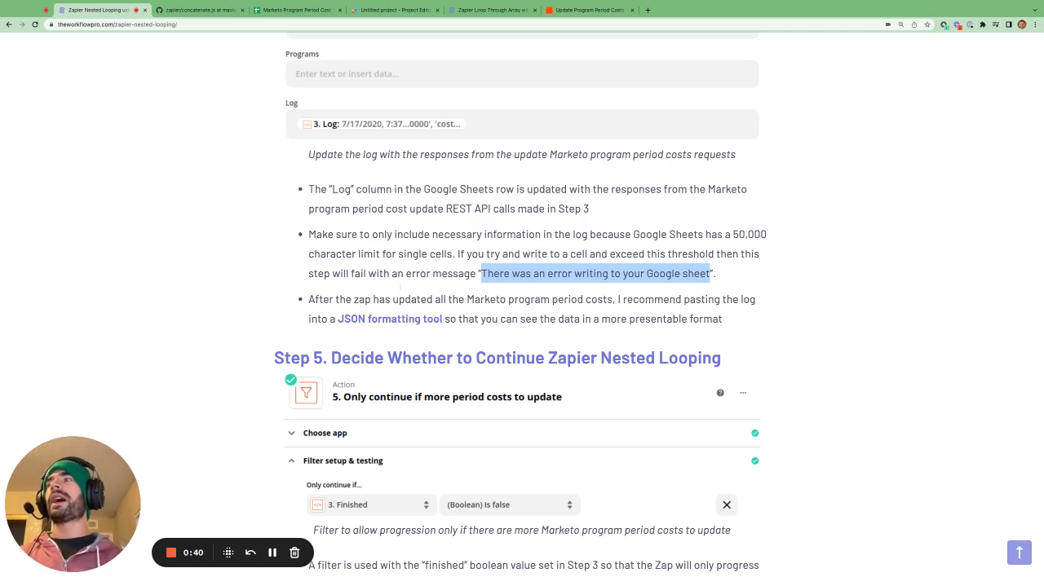
Open the article's JSON formatting tool, paste the log from cell D4 of the Marketo Program Period Cost Tracking sheet, and process it.
{"action": "left_click", "coordinate": [411, 321]}
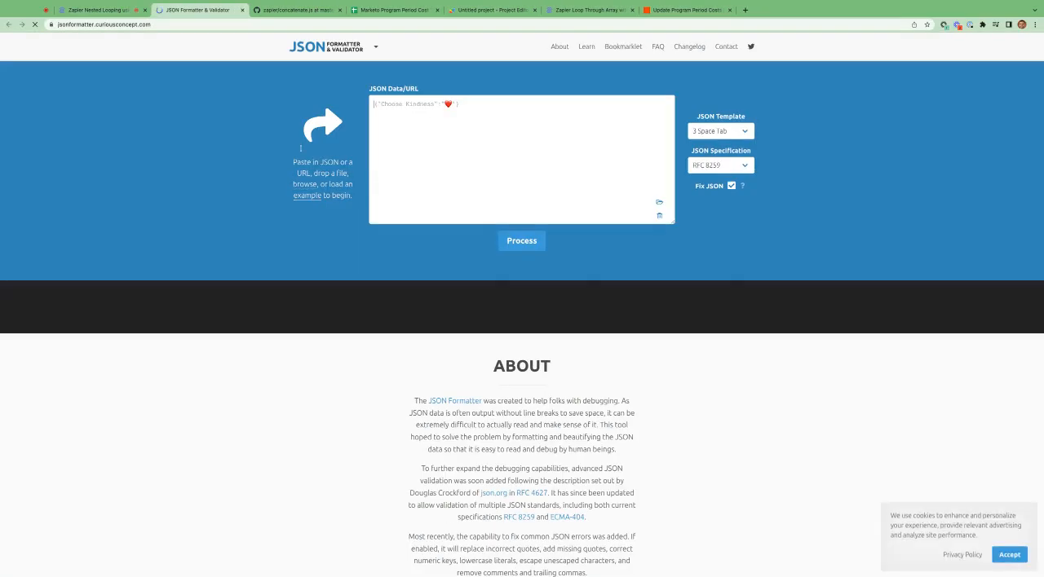
{"action": "left_click", "coordinate": [103, 11]}
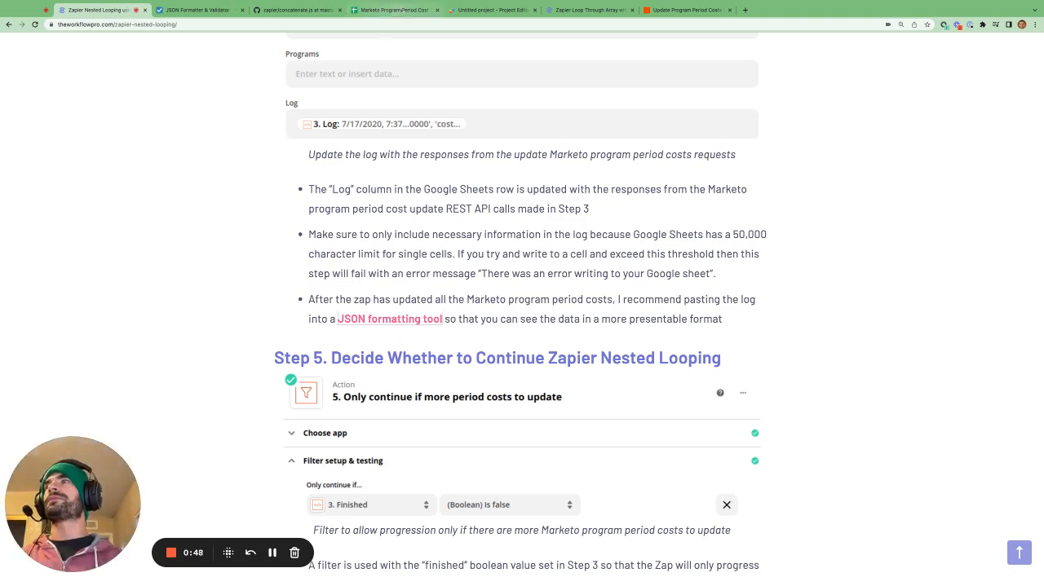
{"action": "left_click", "coordinate": [391, 10]}
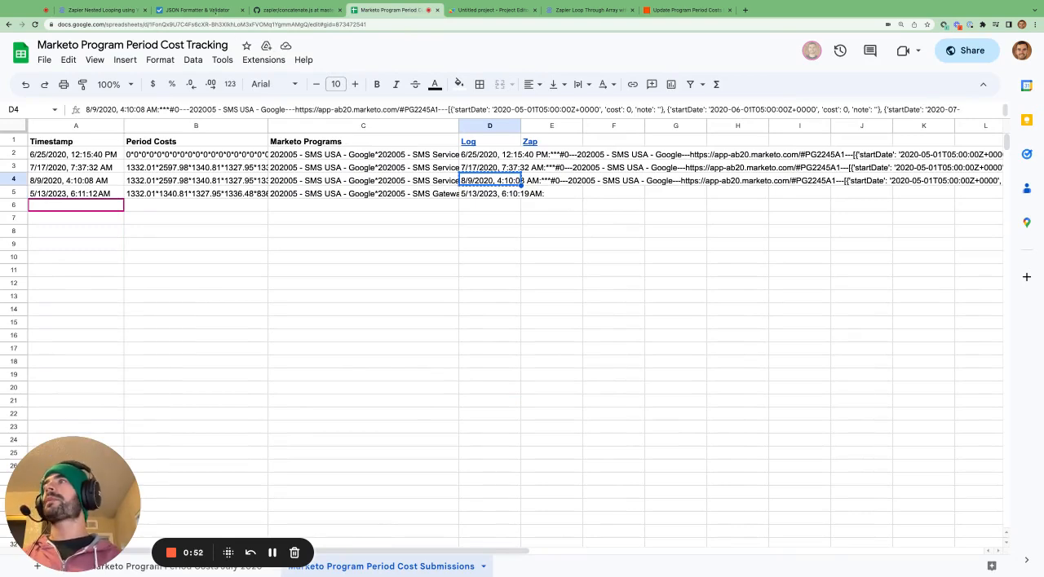
{"action": "left_click", "coordinate": [208, 10]}
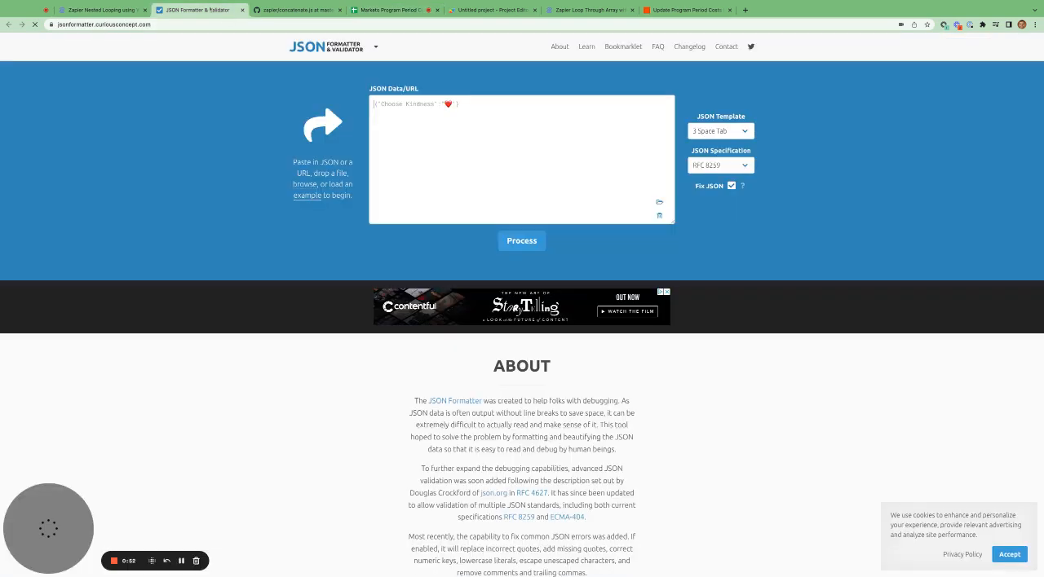
{"action": "left_click", "coordinate": [466, 128]}
{"action": "key", "text": "ctrl+v"}
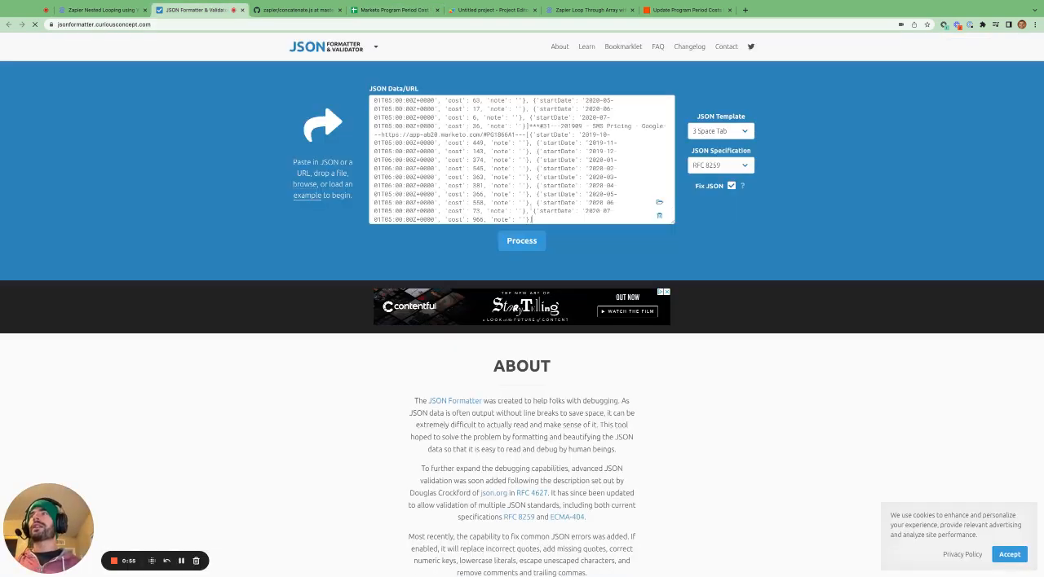
{"action": "left_click", "coordinate": [522, 240]}
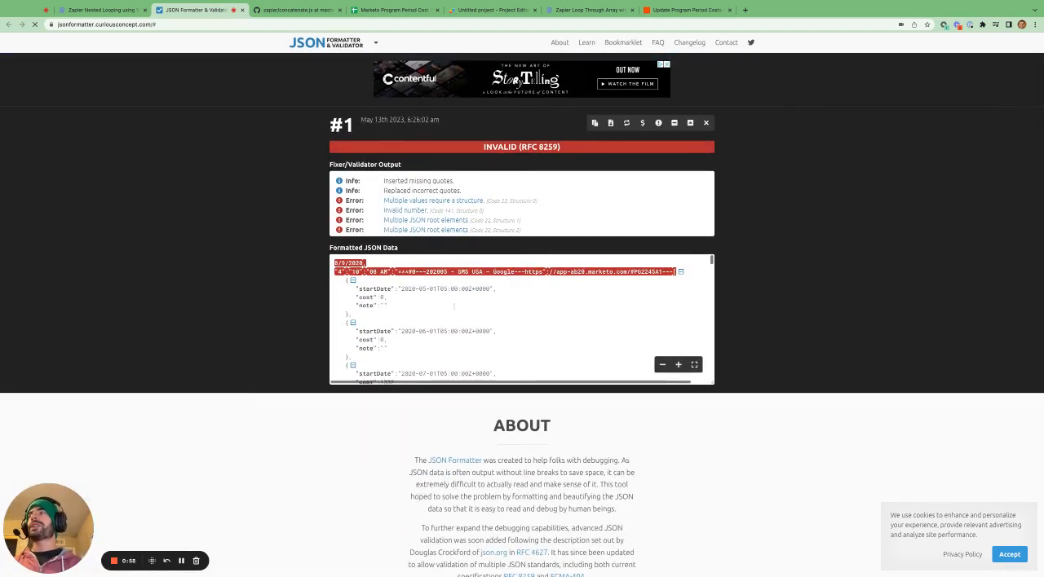
Enlarge the formatter page, and view the full raw log of cell D4 in the tracking spreadsheet for comparison.
{"action": "scroll", "coordinate": [453, 306], "scroll_direction": "down", "scroll_amount": 1}
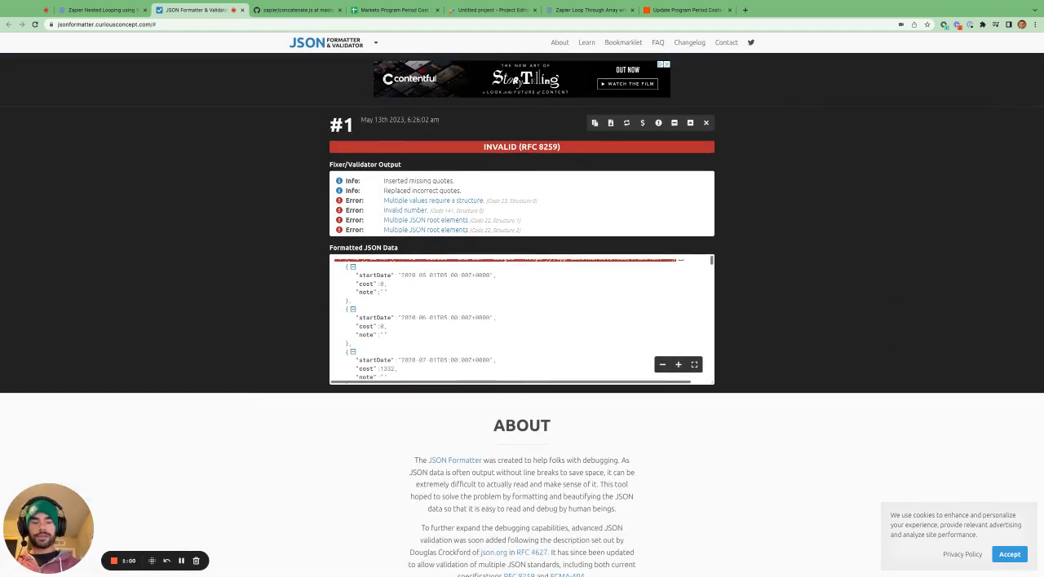
{"action": "key", "text": "super+equal"}
{"action": "key", "text": "super+equal"}
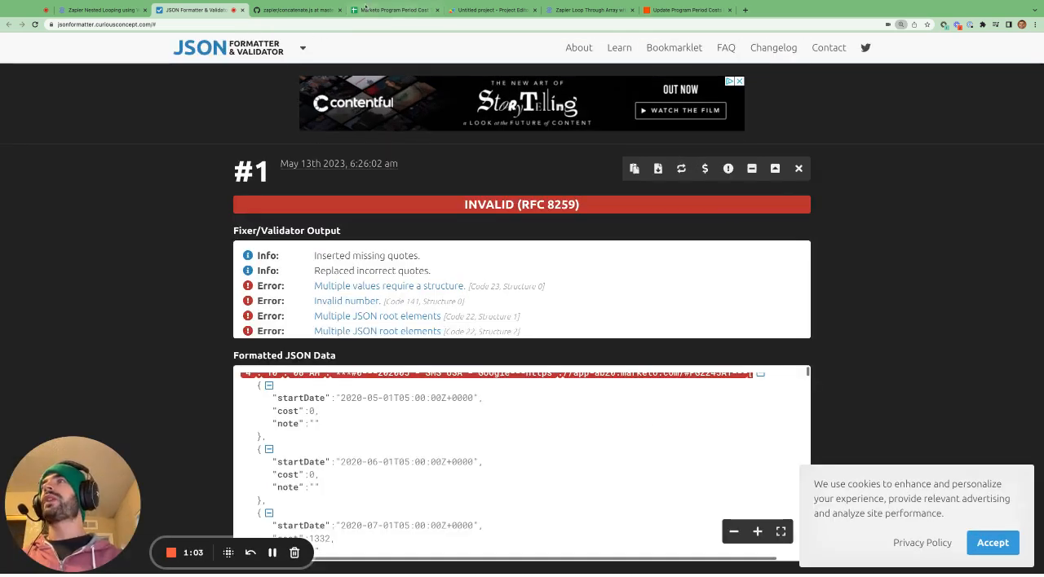
{"action": "left_click", "coordinate": [390, 10]}
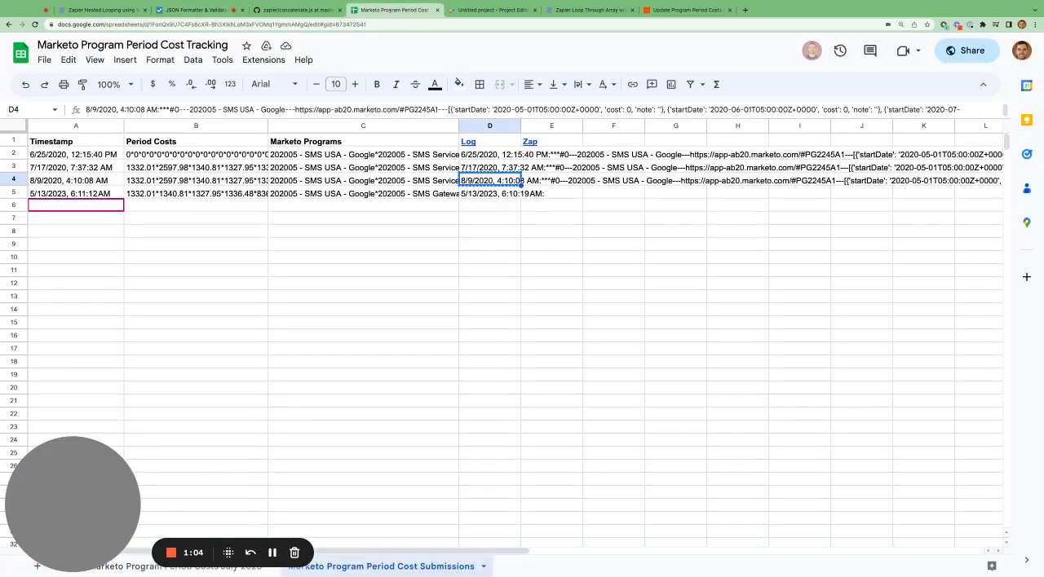
{"action": "double_click", "coordinate": [519, 118]}
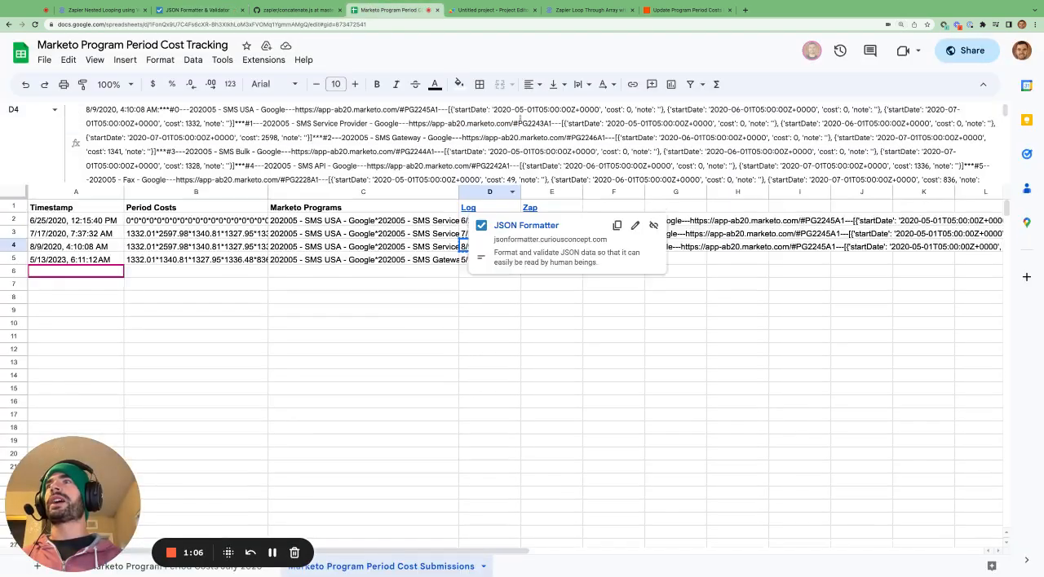
{"action": "left_click_drag", "start_coordinate": [521, 184], "coordinate": [520, 120]}
Return to the JSON formatter and examine the formatted start date, cost and note entries for each Marketo program.
{"action": "left_click", "coordinate": [195, 10]}
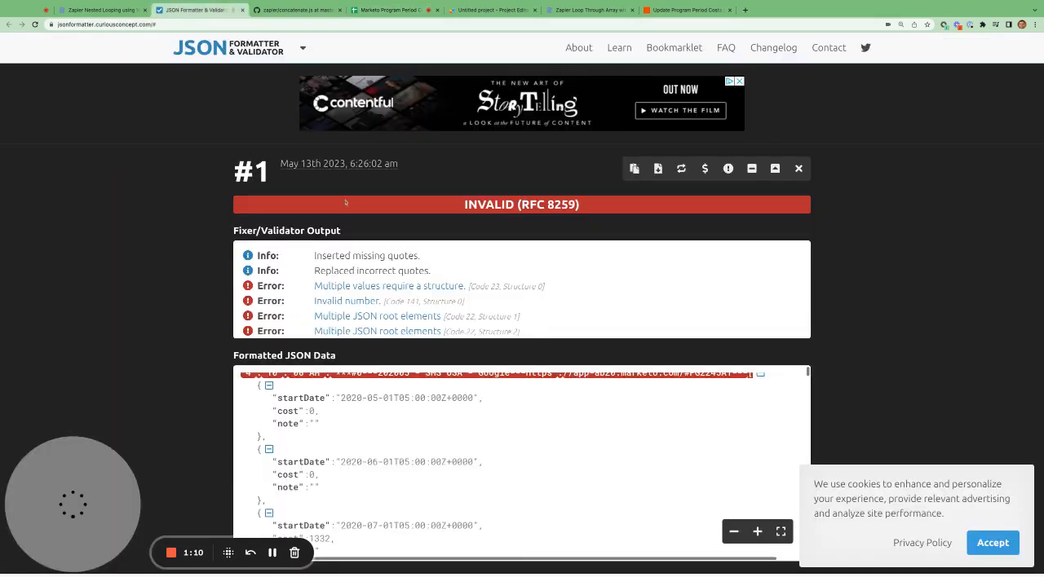
{"action": "scroll", "coordinate": [522, 289], "scroll_direction": "down", "scroll_amount": 3}
{"action": "scroll", "coordinate": [522, 456], "scroll_direction": "up", "scroll_amount": 10}
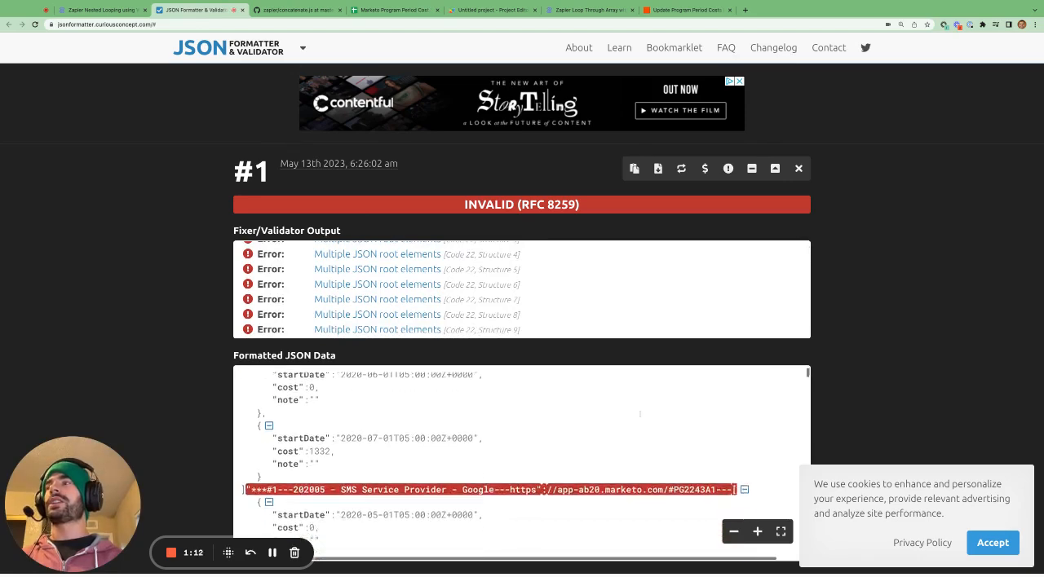
{"action": "scroll", "coordinate": [842, 436], "scroll_direction": "down", "scroll_amount": 8}
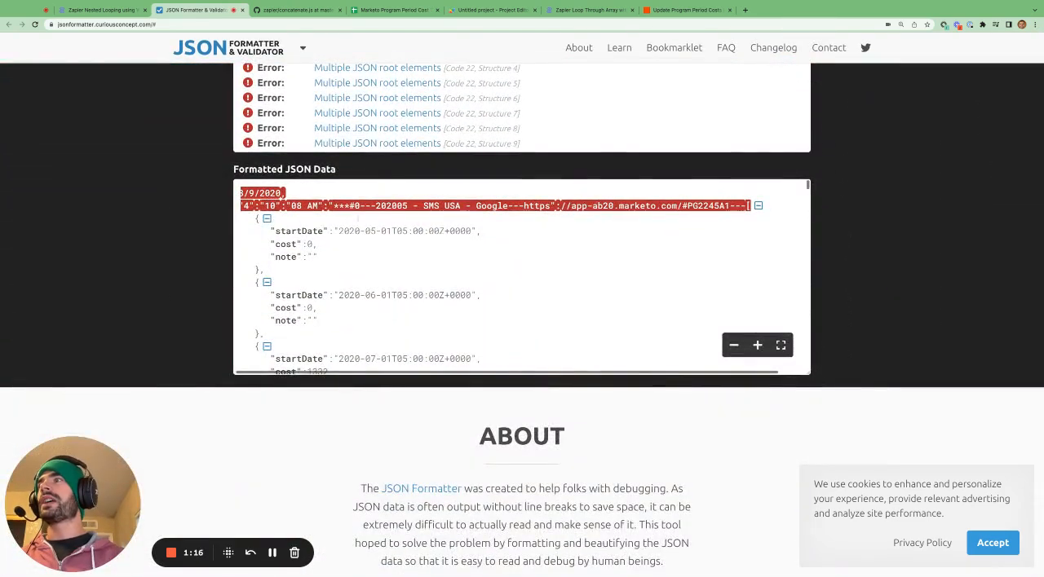
{"action": "scroll", "coordinate": [419, 274], "scroll_direction": "down", "scroll_amount": 3}
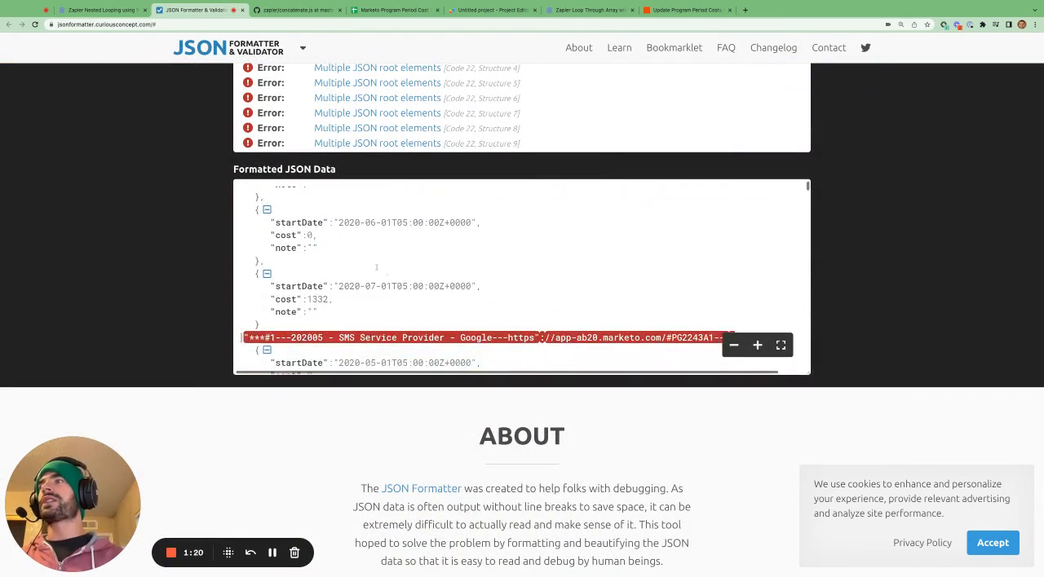
Read further through the formatted log, from the SMS Service Provider entry down to the 202005 - Fax - Google program.
{"action": "scroll", "coordinate": [385, 220], "scroll_direction": "down", "scroll_amount": 3}
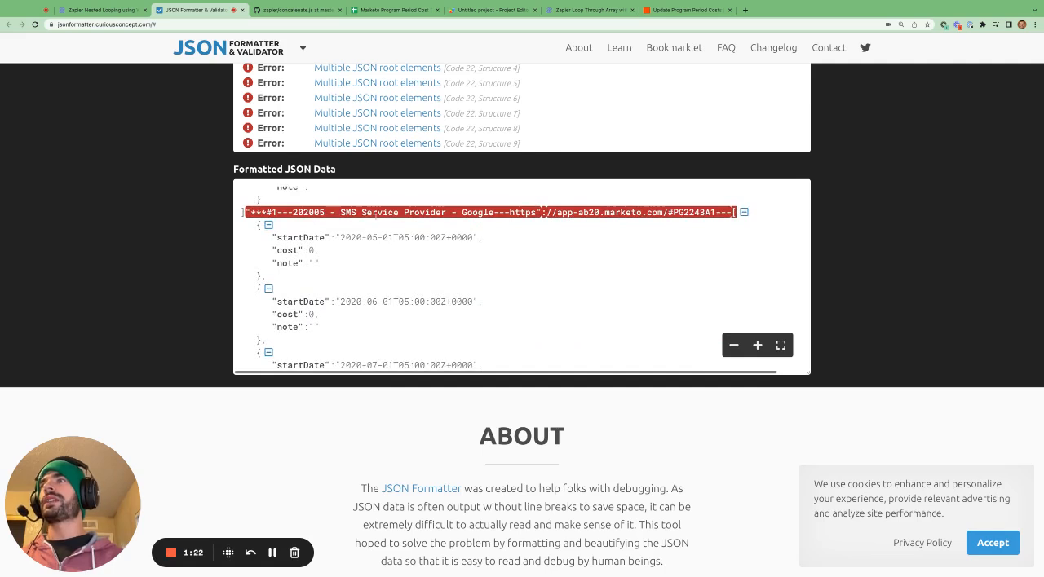
{"action": "scroll", "coordinate": [384, 245], "scroll_direction": "down", "scroll_amount": 3}
{"action": "scroll", "coordinate": [373, 283], "scroll_direction": "down", "scroll_amount": 3}
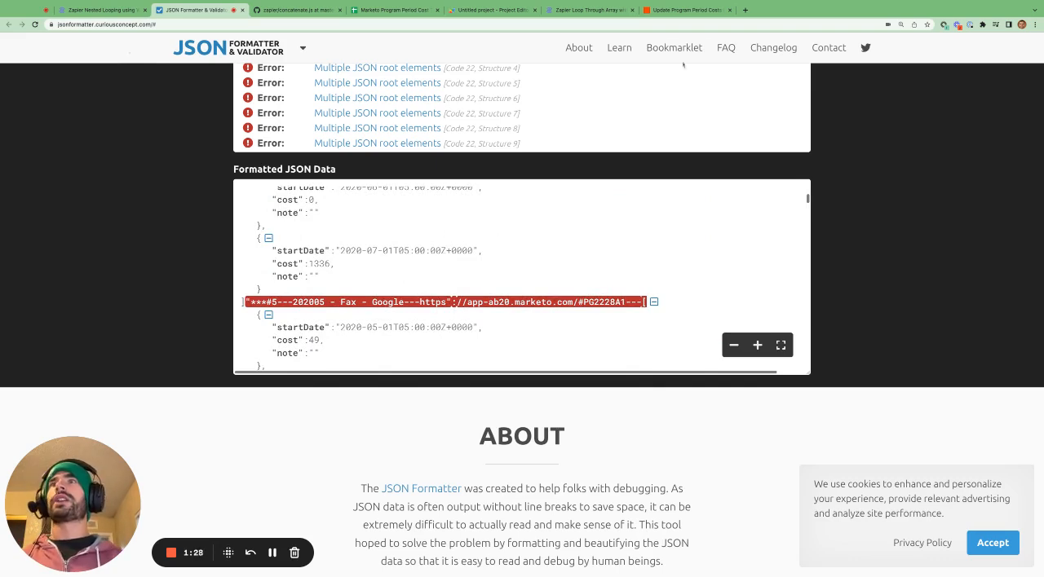
Switch to the Update Program Period Costs Zap and examine the filter condition of step 5, Only continue if more period costs to update.
{"action": "left_click", "coordinate": [693, 10]}
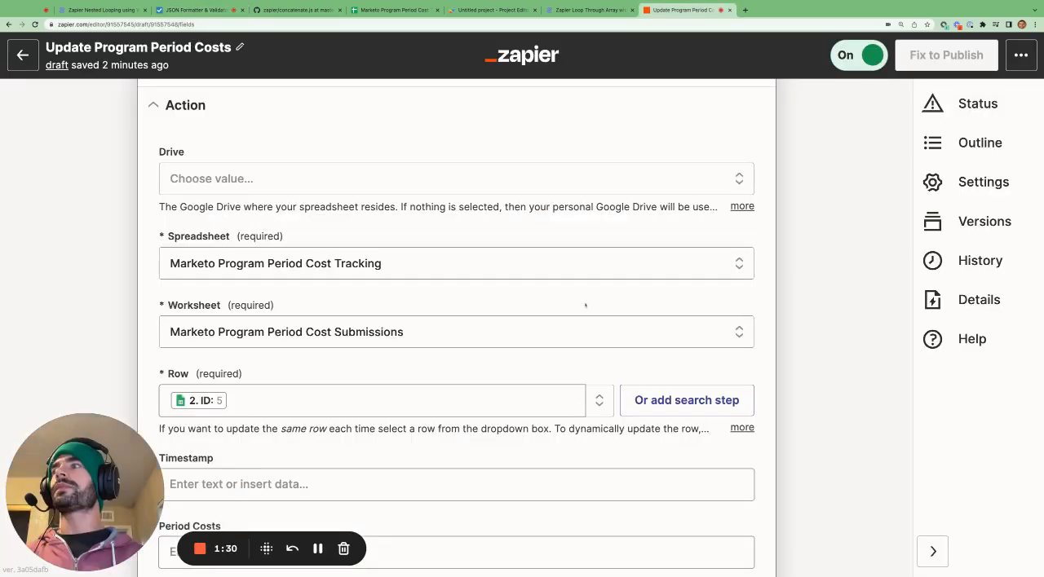
{"action": "scroll", "coordinate": [585, 305], "scroll_direction": "down", "scroll_amount": 8}
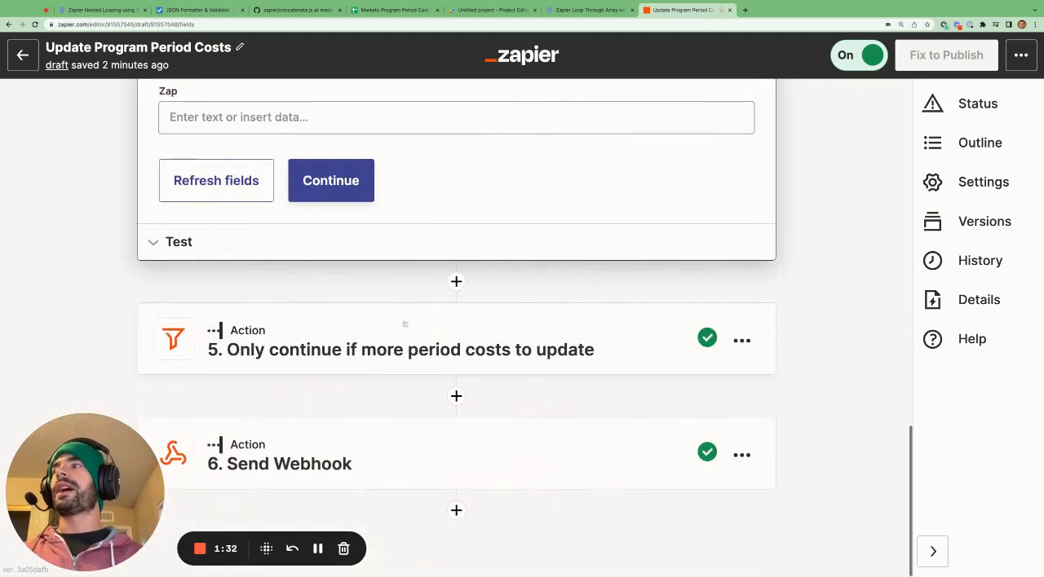
{"action": "left_click", "coordinate": [404, 324]}
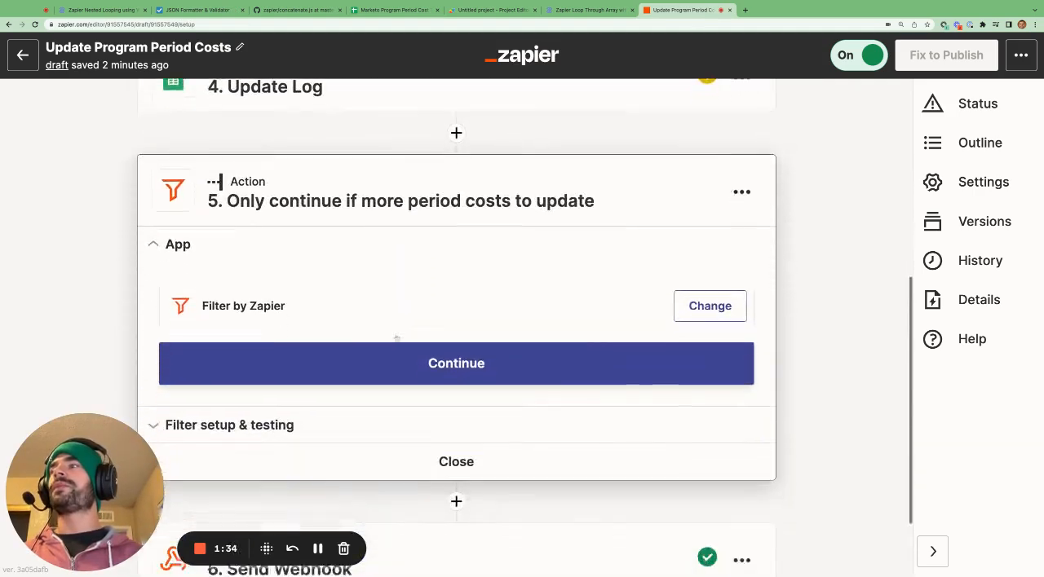
{"action": "left_click", "coordinate": [397, 352]}
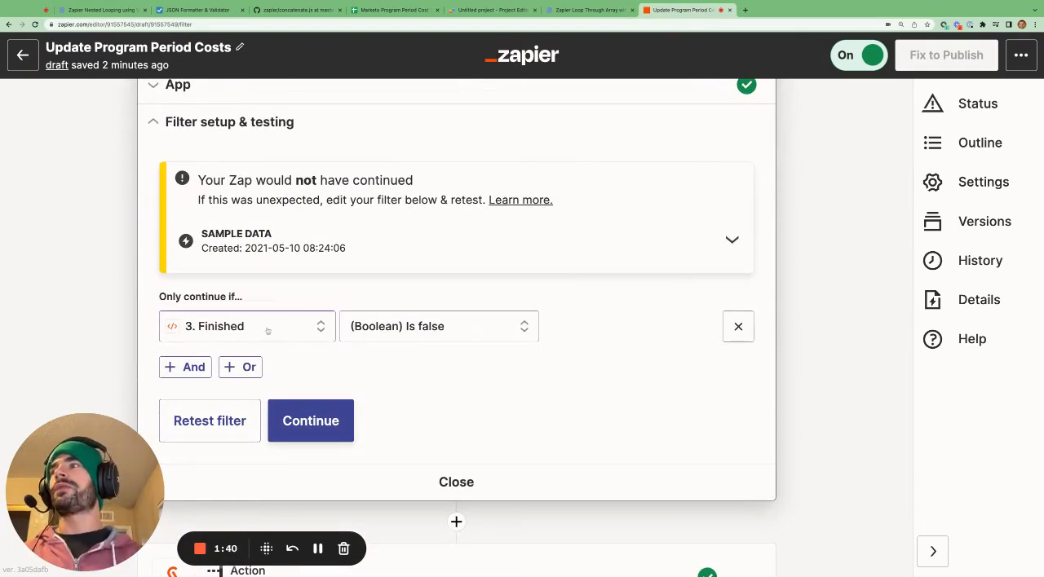
{"action": "scroll", "coordinate": [395, 228], "scroll_direction": "up", "scroll_amount": 5}
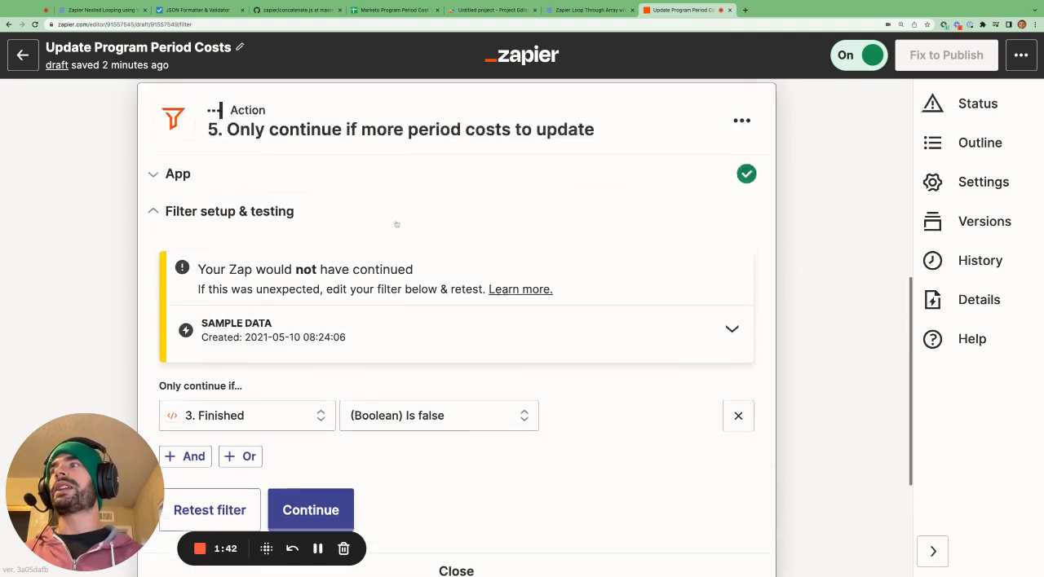
{"action": "scroll", "coordinate": [392, 231], "scroll_direction": "down", "scroll_amount": 5}
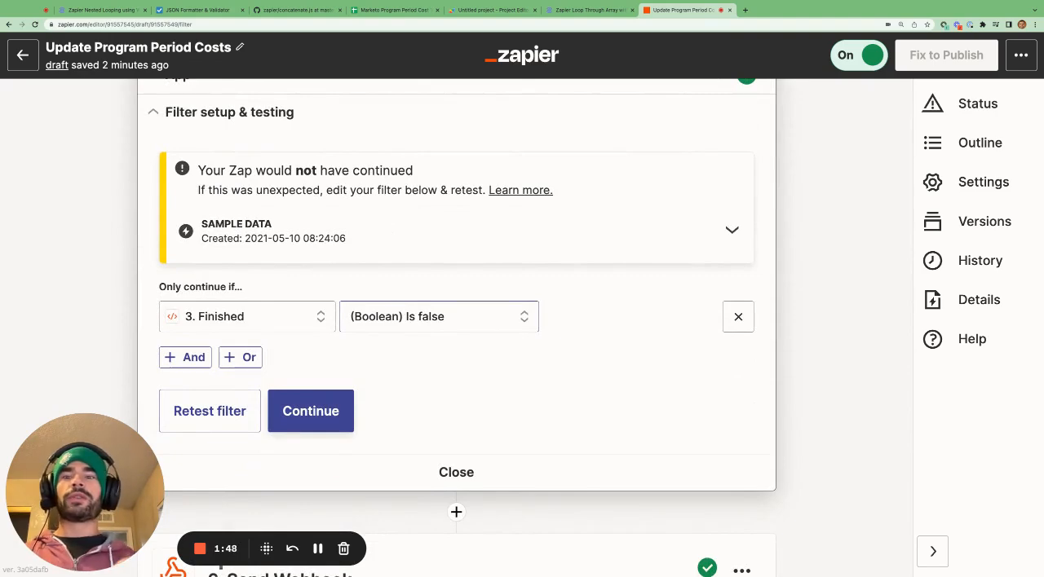
{"action": "scroll", "coordinate": [416, 264], "scroll_direction": "up", "scroll_amount": 5}
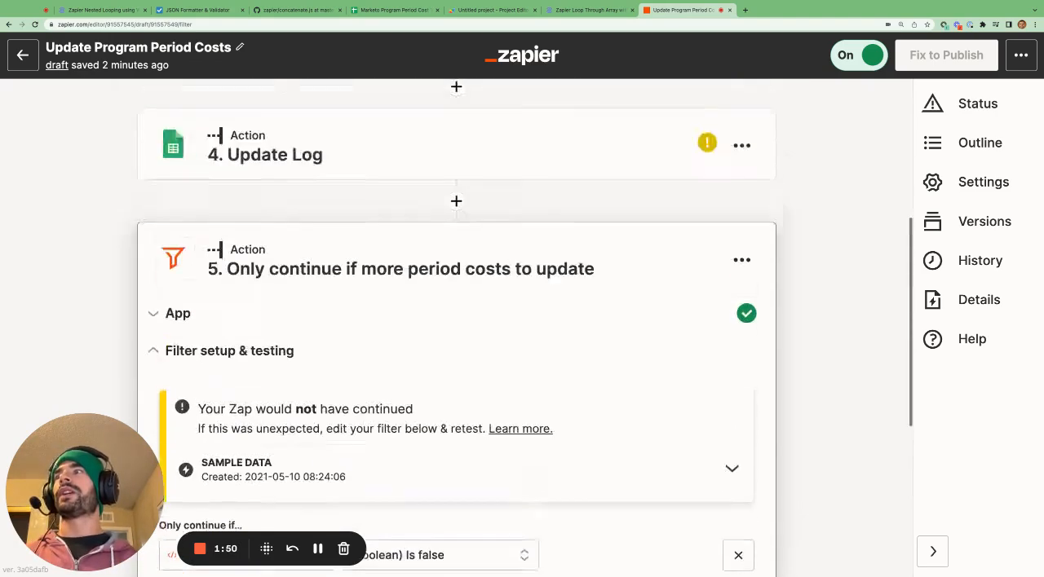
{"action": "scroll", "coordinate": [415, 264], "scroll_direction": "down", "scroll_amount": 2}
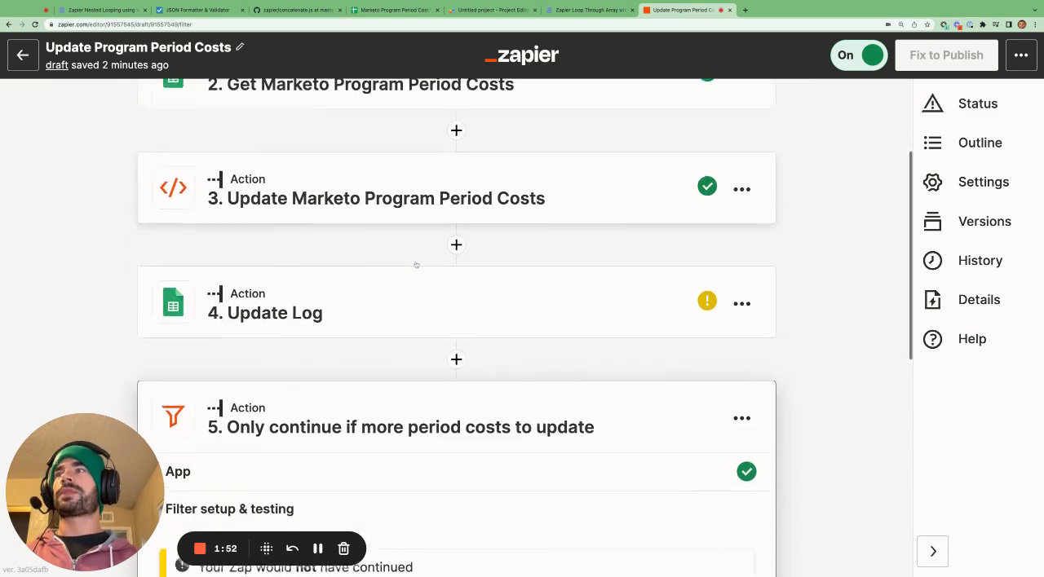
{"action": "scroll", "coordinate": [423, 211], "scroll_direction": "down", "scroll_amount": 5}
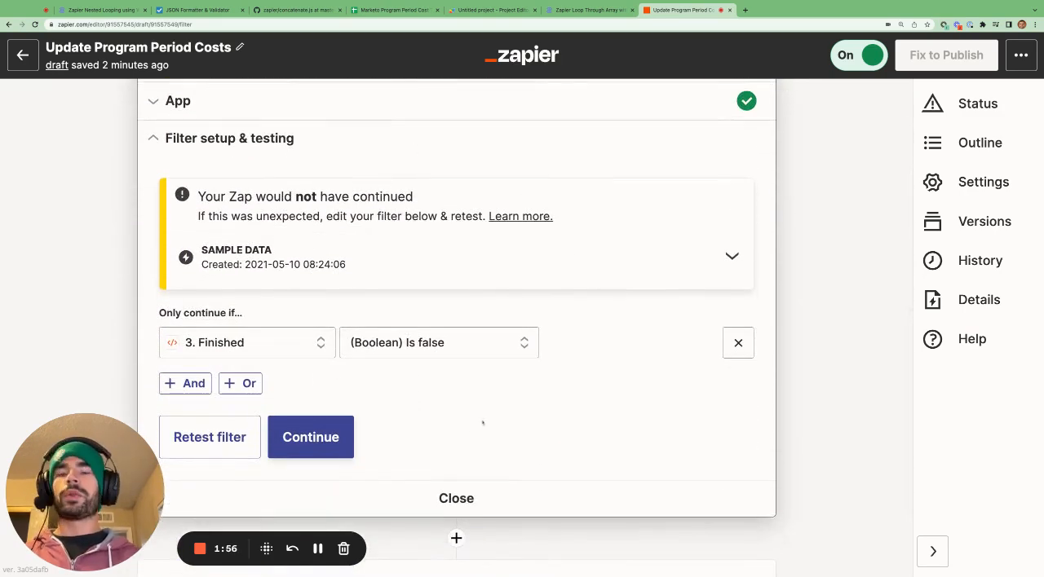
{"action": "scroll", "coordinate": [530, 404], "scroll_direction": "down", "scroll_amount": 2}
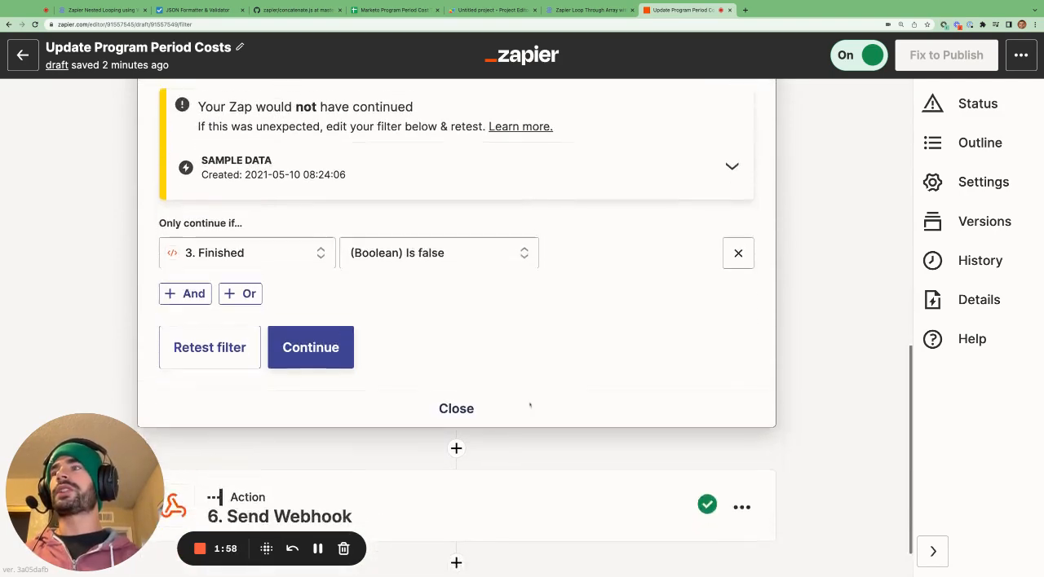
Open step 6, Send Webhook, and review its action settings, including the Index and Timestamp data fields.
{"action": "left_click", "coordinate": [428, 470]}
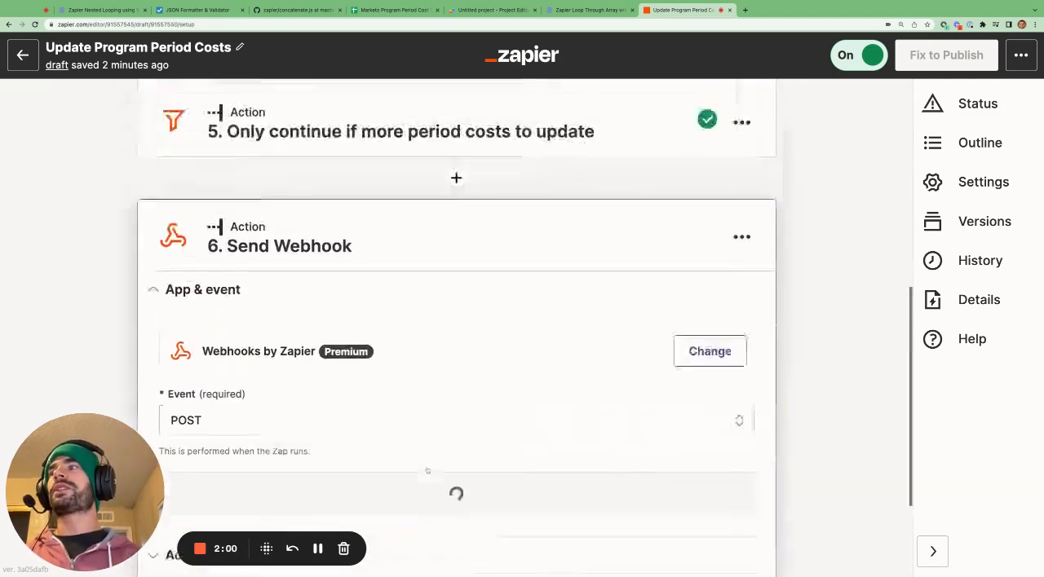
{"action": "scroll", "coordinate": [353, 510], "scroll_direction": "down", "scroll_amount": 1}
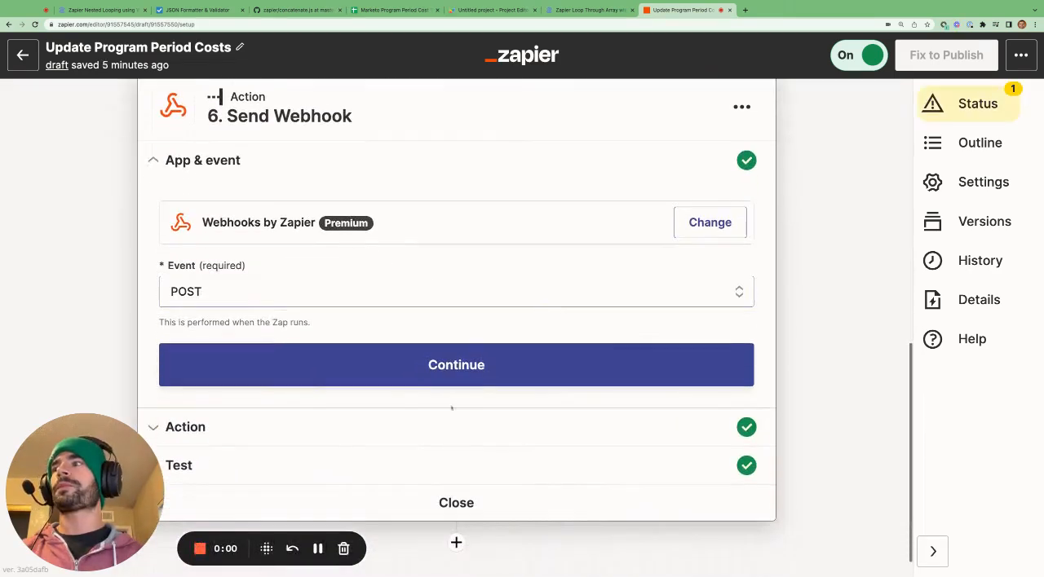
{"action": "left_click", "coordinate": [400, 429]}
{"action": "scroll", "coordinate": [401, 434], "scroll_direction": "down", "scroll_amount": 3}
{"action": "scroll", "coordinate": [401, 434], "scroll_direction": "down", "scroll_amount": 1}
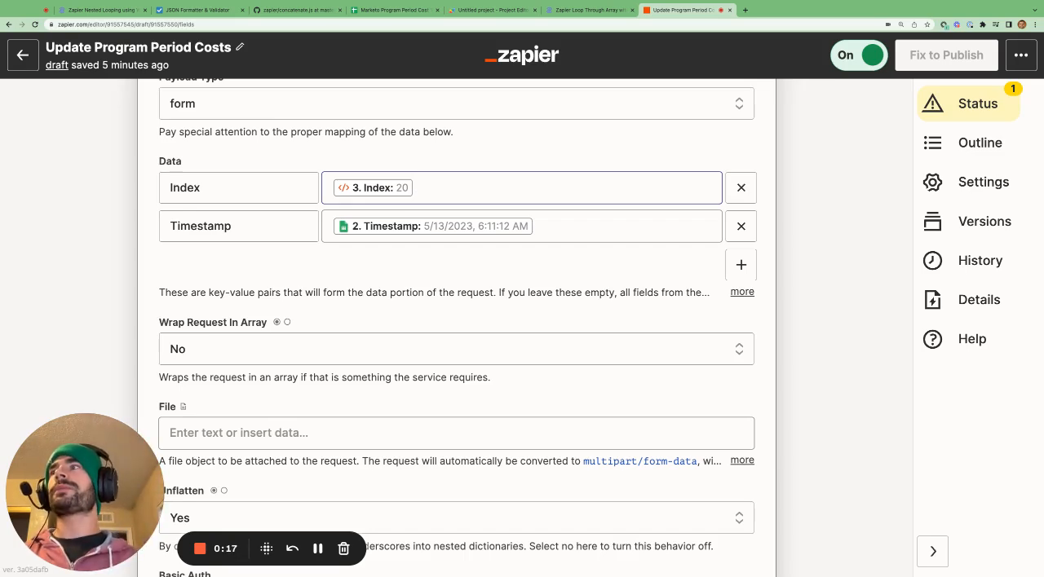
{"action": "scroll", "coordinate": [413, 180], "scroll_direction": "down", "scroll_amount": 1}
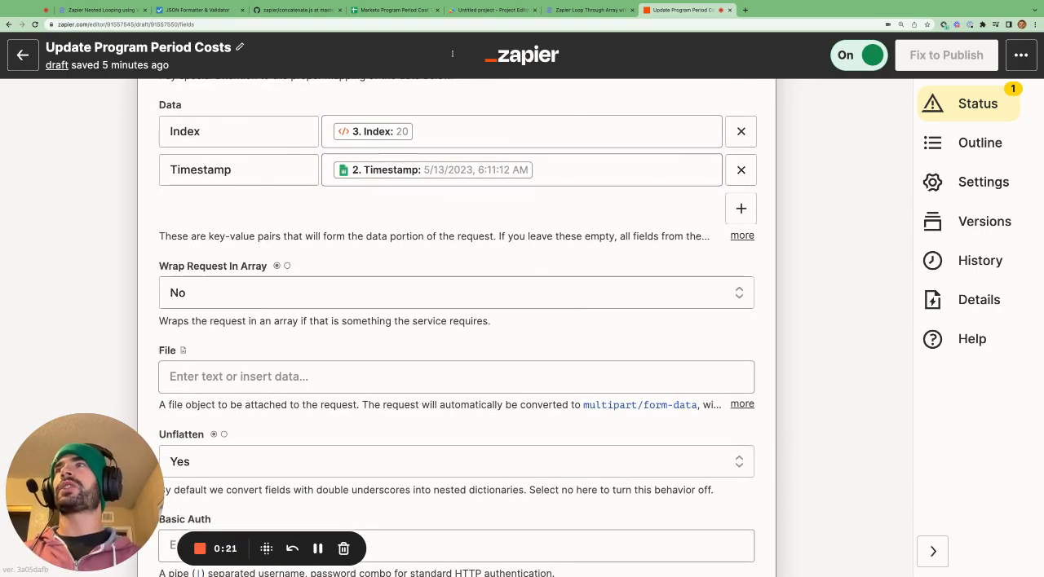
Select row 5 in the Marketo Program Period Cost Tracking sheet to check its timestamp, and return to review the Send Webhook step's URL.
{"action": "left_click", "coordinate": [398, 10]}
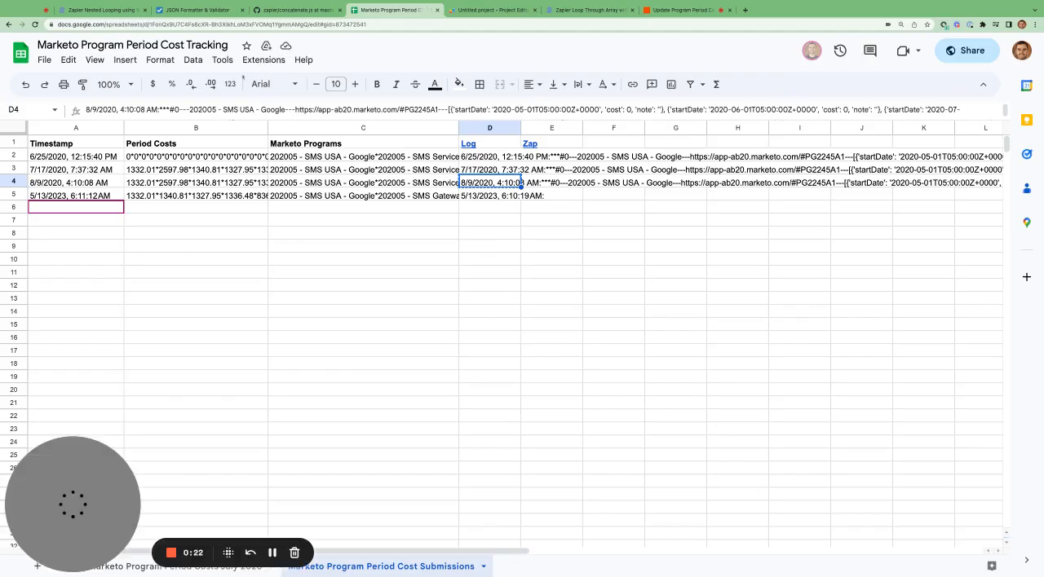
{"action": "left_click", "coordinate": [15, 196]}
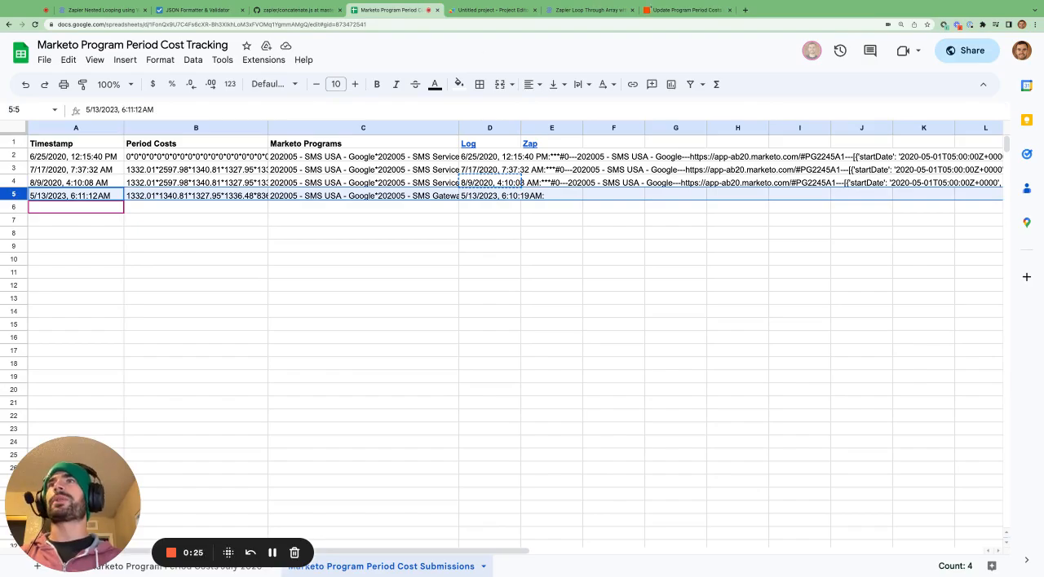
{"action": "left_click", "coordinate": [685, 9]}
{"action": "scroll", "coordinate": [605, 266], "scroll_direction": "down", "scroll_amount": 4}
{"action": "scroll", "coordinate": [606, 266], "scroll_direction": "up", "scroll_amount": 3}
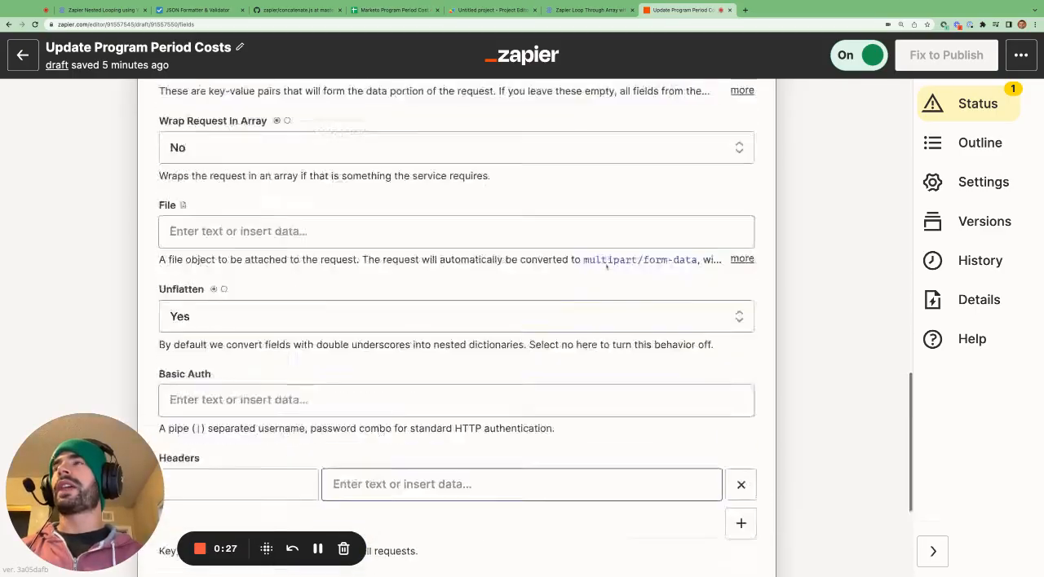
{"action": "scroll", "coordinate": [606, 266], "scroll_direction": "up", "scroll_amount": 4}
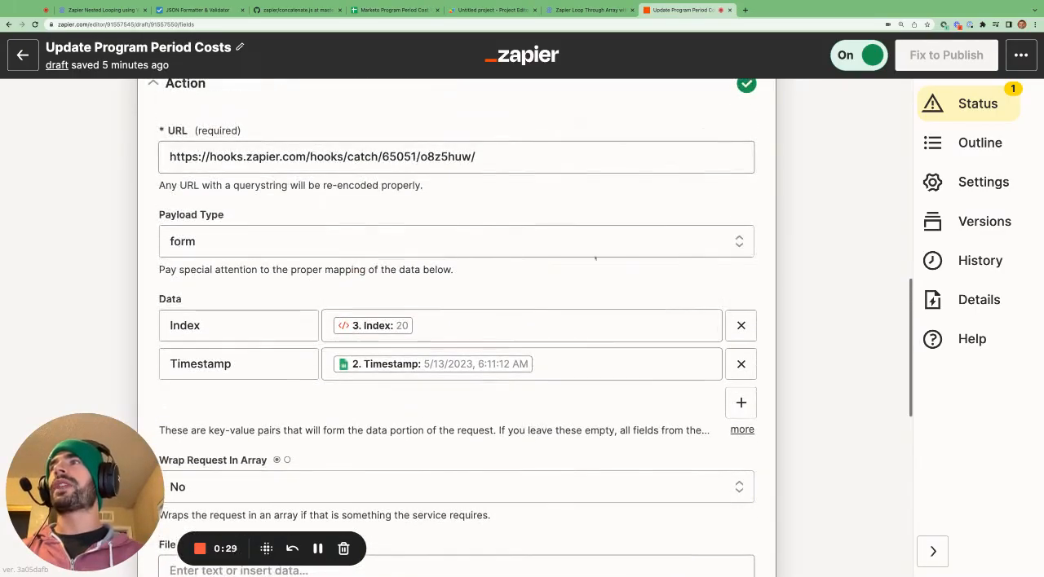
{"action": "scroll", "coordinate": [693, 210], "scroll_direction": "up", "scroll_amount": 2}
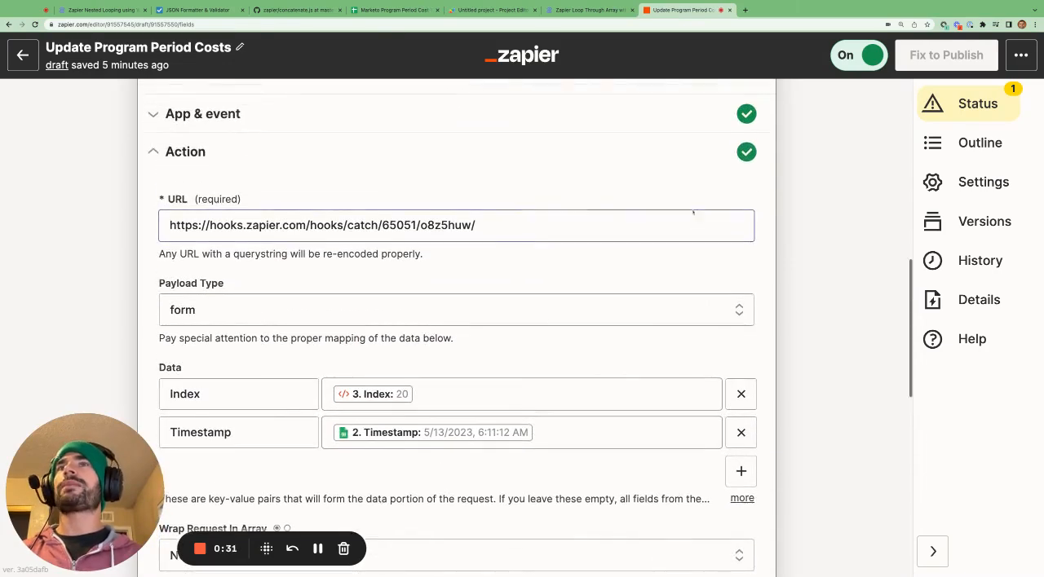
Open the test section of the Catch Webhook trigger and copy its webhook URL.
{"action": "scroll", "coordinate": [693, 212], "scroll_direction": "up", "scroll_amount": 8}
{"action": "left_click", "coordinate": [528, 141]}
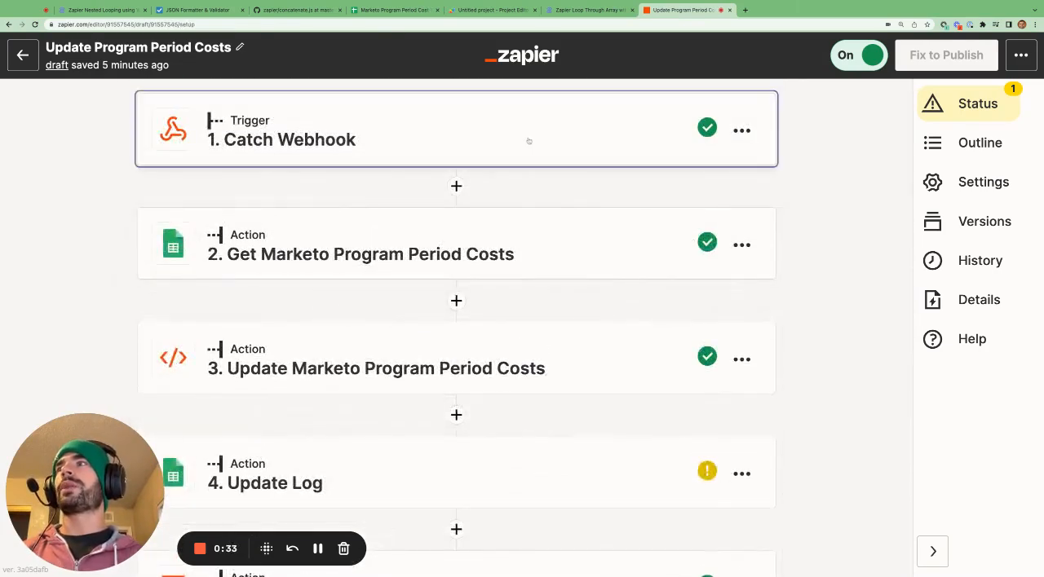
{"action": "left_click", "coordinate": [570, 487]}
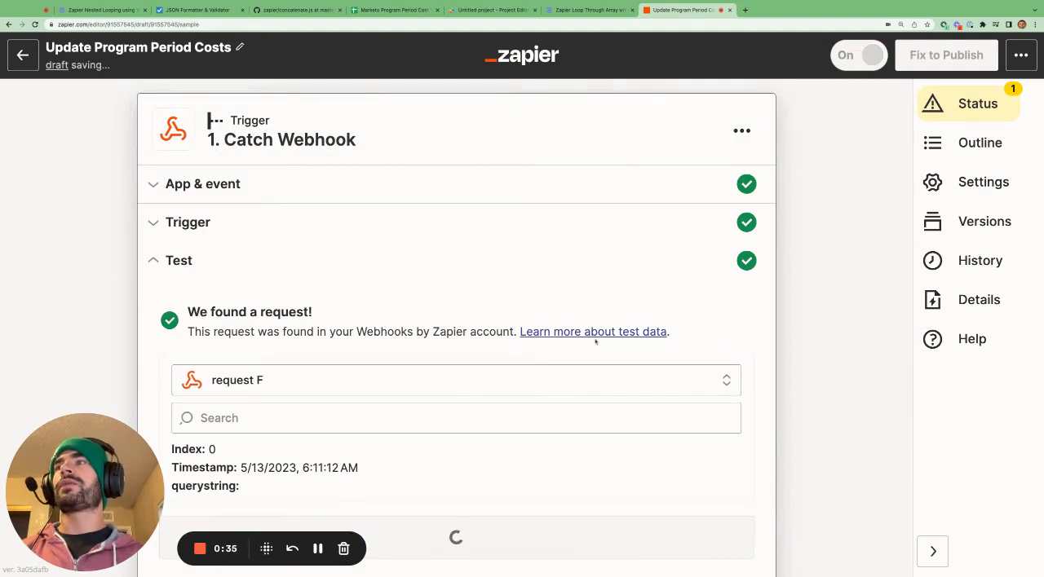
{"action": "left_click", "coordinate": [699, 389]}
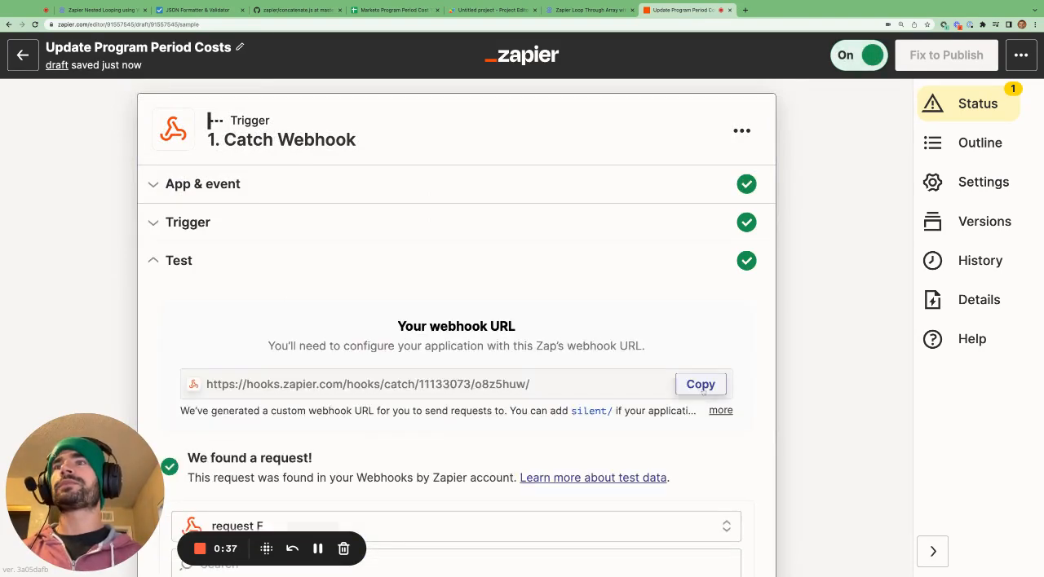
Open the test section of step 6, Send Webhook, and retest the action to send a new request.
{"action": "scroll", "coordinate": [734, 359], "scroll_direction": "down", "scroll_amount": 10}
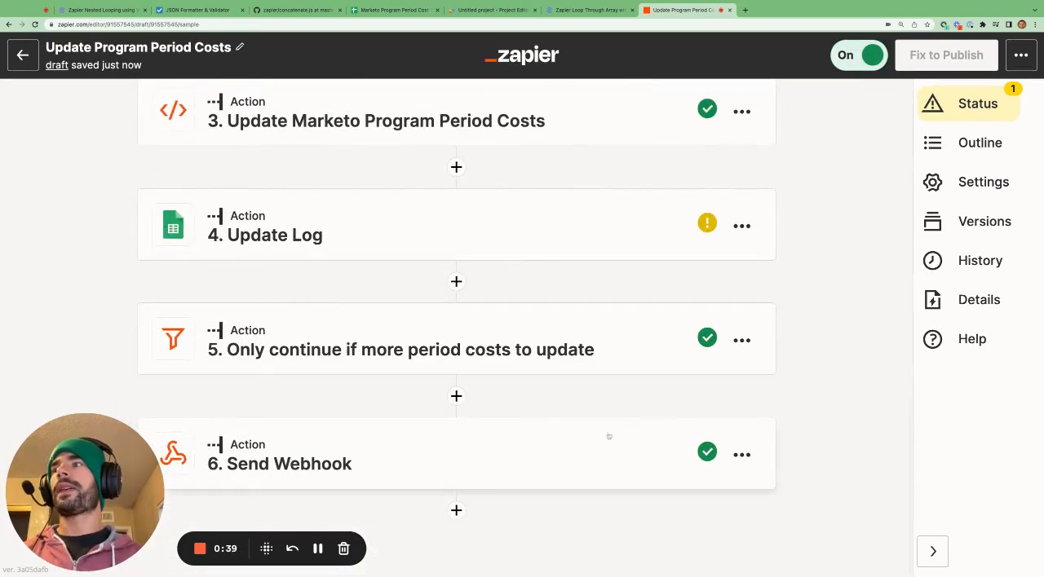
{"action": "left_click", "coordinate": [570, 451]}
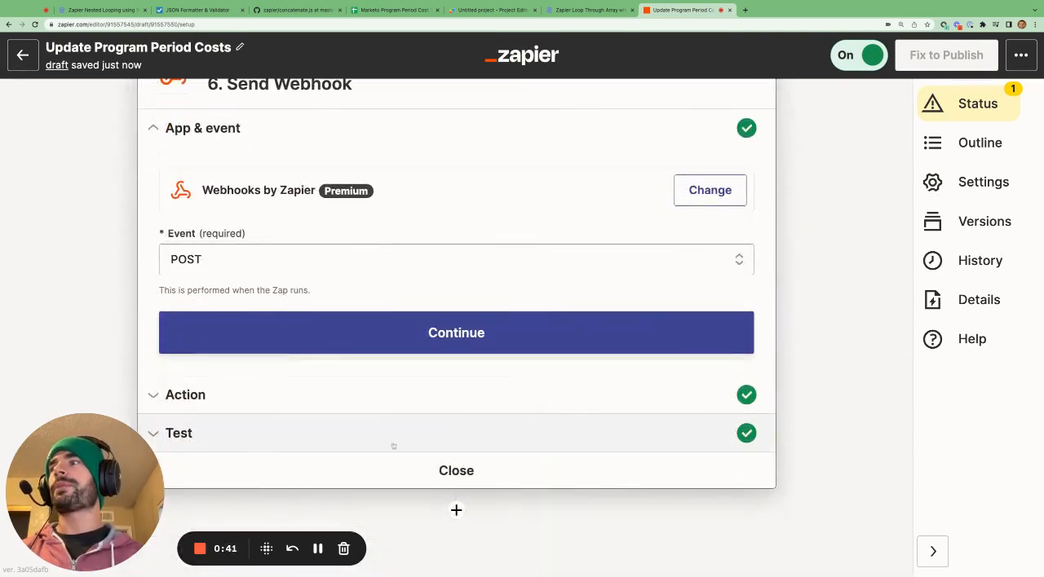
{"action": "left_click", "coordinate": [391, 445]}
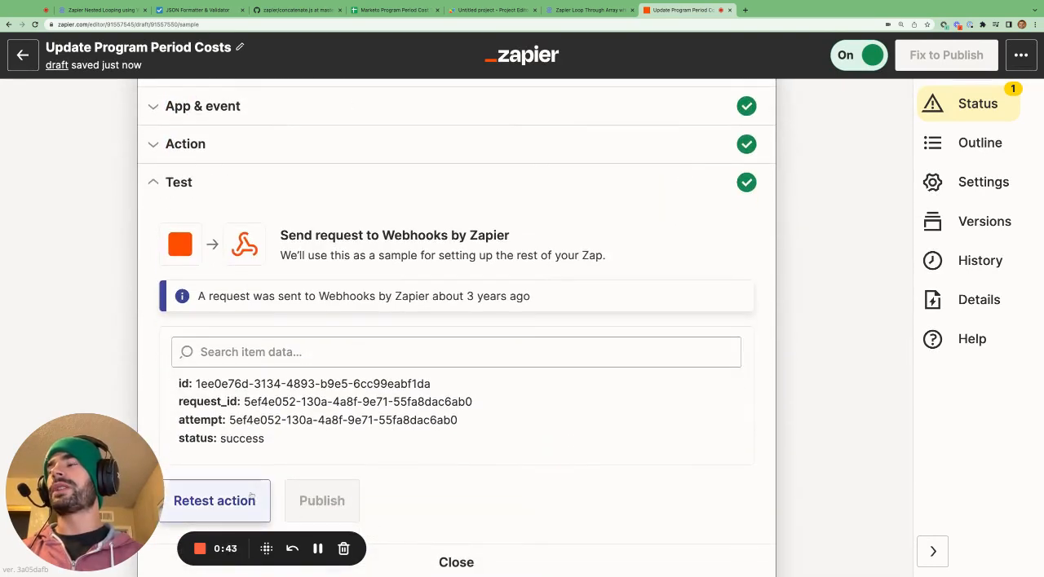
{"action": "left_click", "coordinate": [260, 495]}
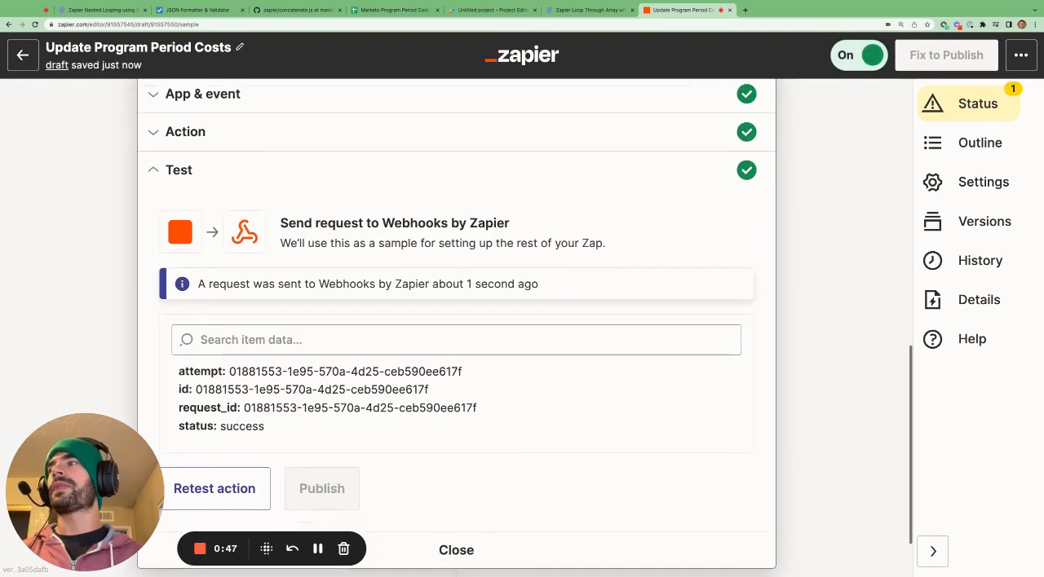
Load more requests in the Catch Webhook trigger's test, choose request G, and highlight its Index value.
{"action": "scroll", "coordinate": [445, 234], "scroll_direction": "up", "scroll_amount": 10}
{"action": "scroll", "coordinate": [489, 174], "scroll_direction": "up", "scroll_amount": 2}
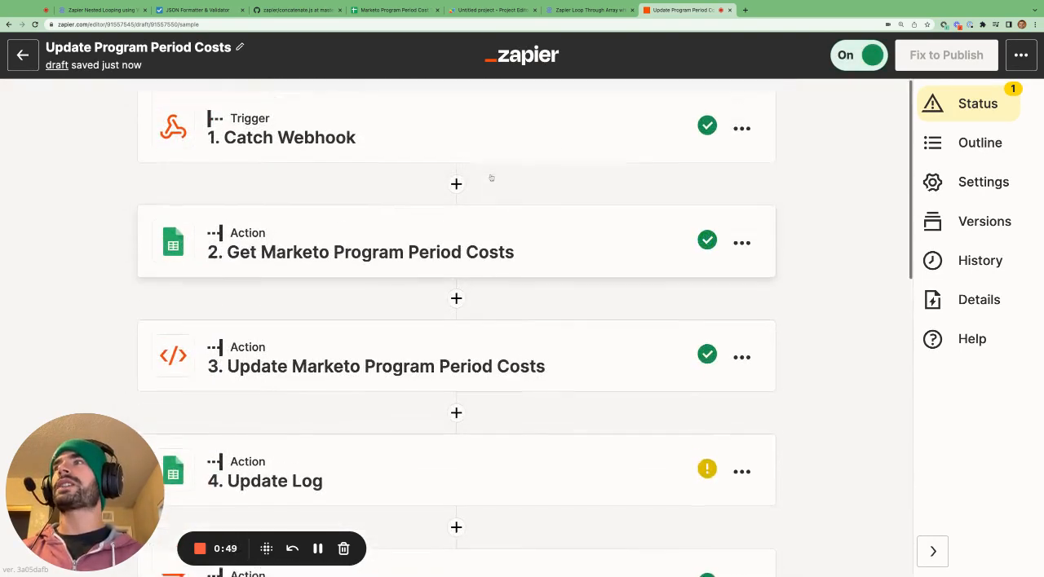
{"action": "left_click", "coordinate": [513, 135]}
{"action": "scroll", "coordinate": [428, 261], "scroll_direction": "down", "scroll_amount": 2}
{"action": "scroll", "coordinate": [428, 261], "scroll_direction": "down", "scroll_amount": 2}
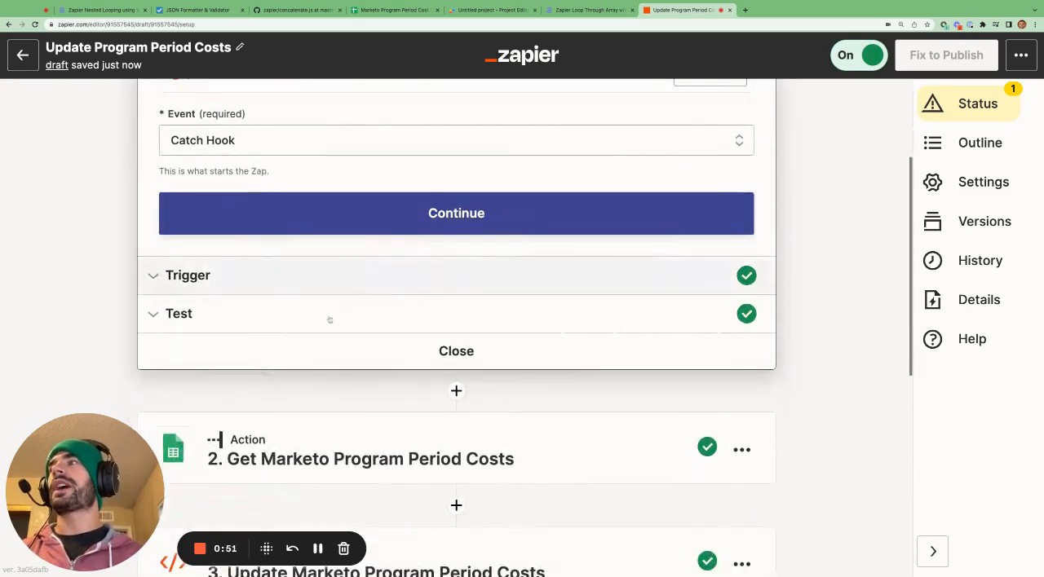
{"action": "left_click", "coordinate": [315, 326]}
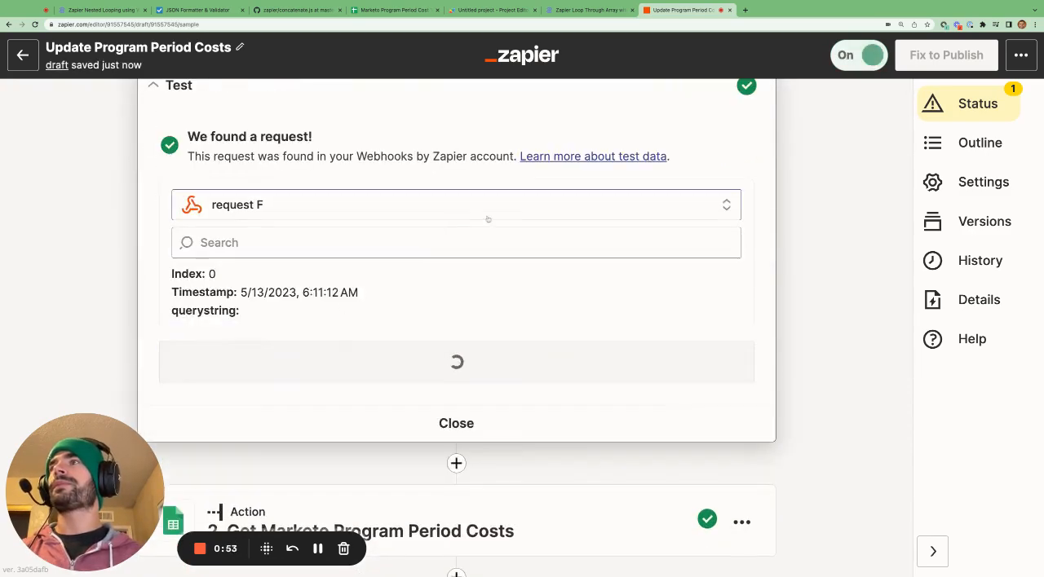
{"action": "left_click", "coordinate": [424, 359]}
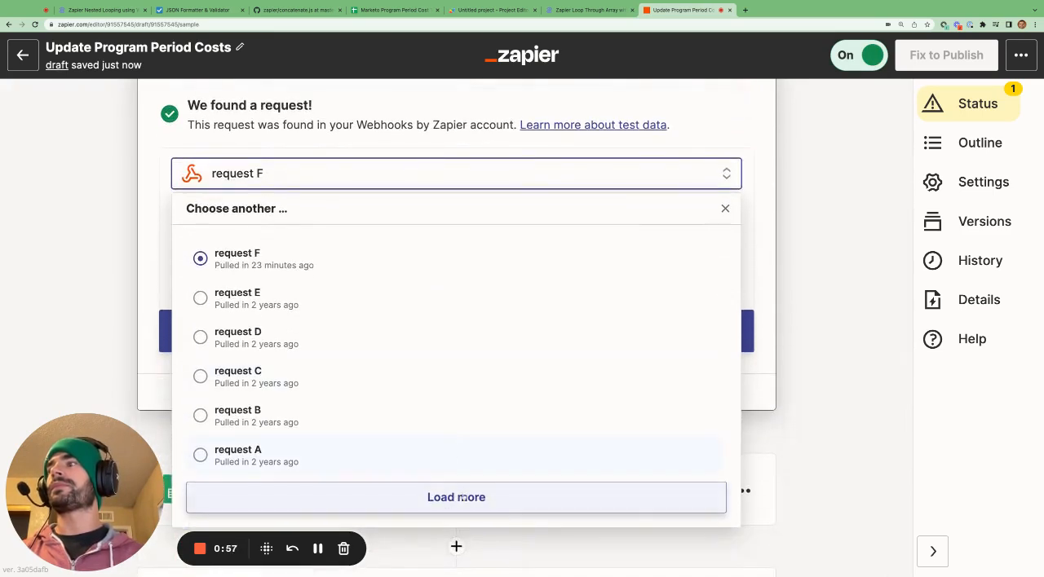
{"action": "left_click", "coordinate": [460, 497]}
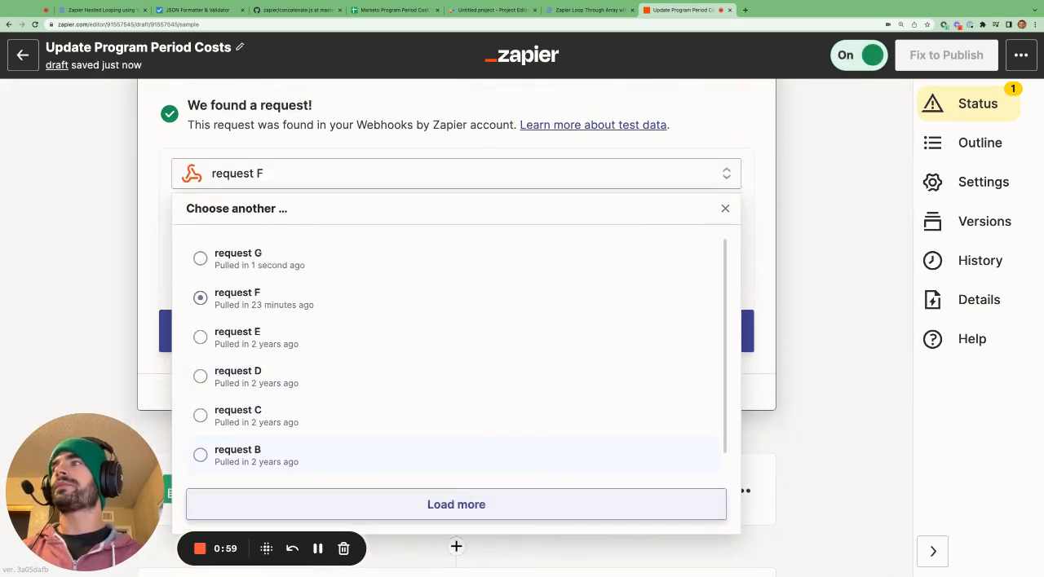
{"action": "left_click", "coordinate": [376, 264]}
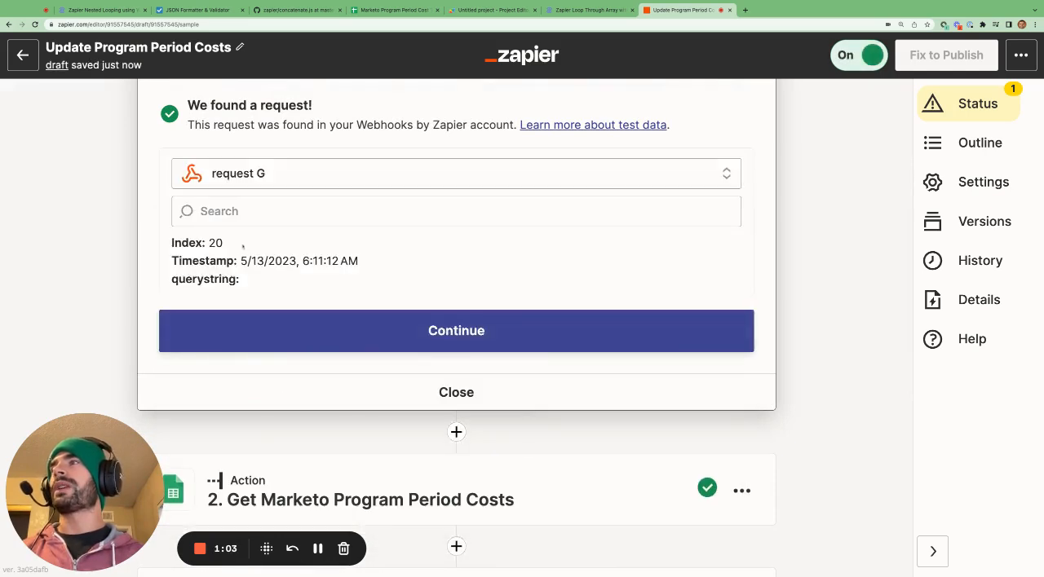
{"action": "double_click", "coordinate": [213, 243]}
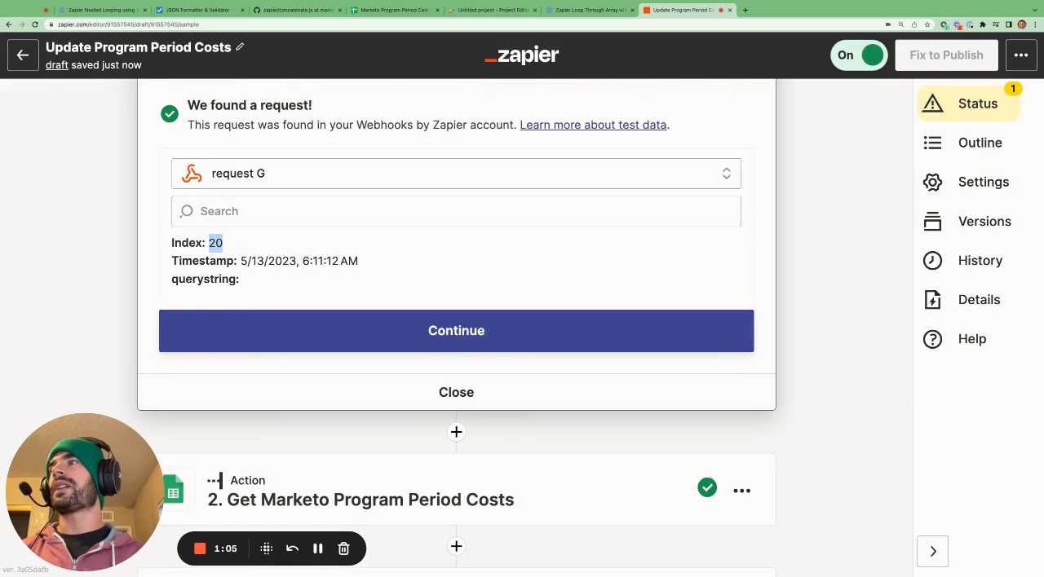
Open the action section of step 3, Update Marketo Program Period Costs, and review its input data mappings and Python code.
{"action": "scroll", "coordinate": [361, 328], "scroll_direction": "down", "scroll_amount": 3}
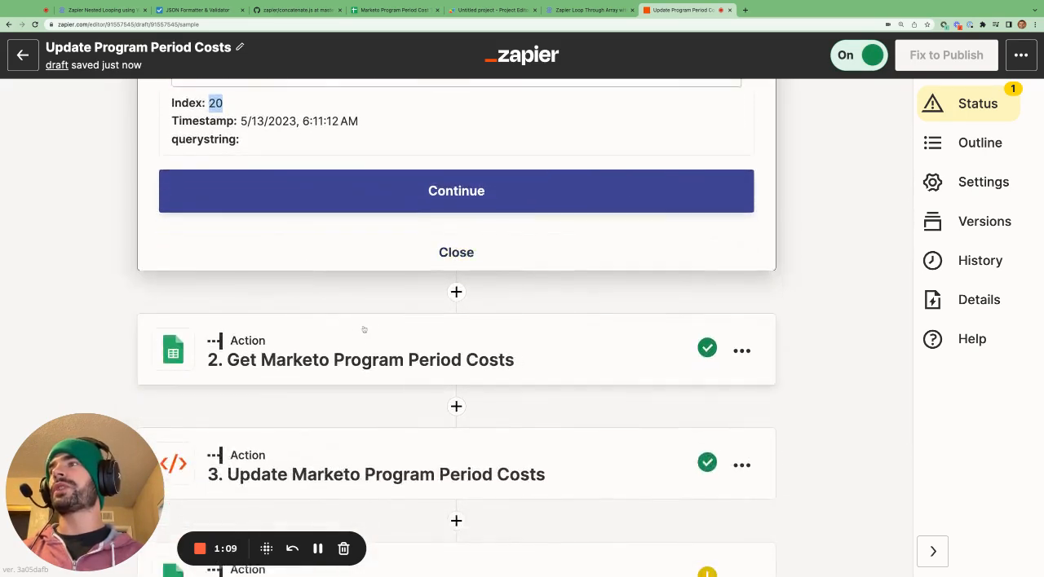
{"action": "scroll", "coordinate": [364, 330], "scroll_direction": "down", "scroll_amount": 2}
{"action": "left_click", "coordinate": [354, 358]}
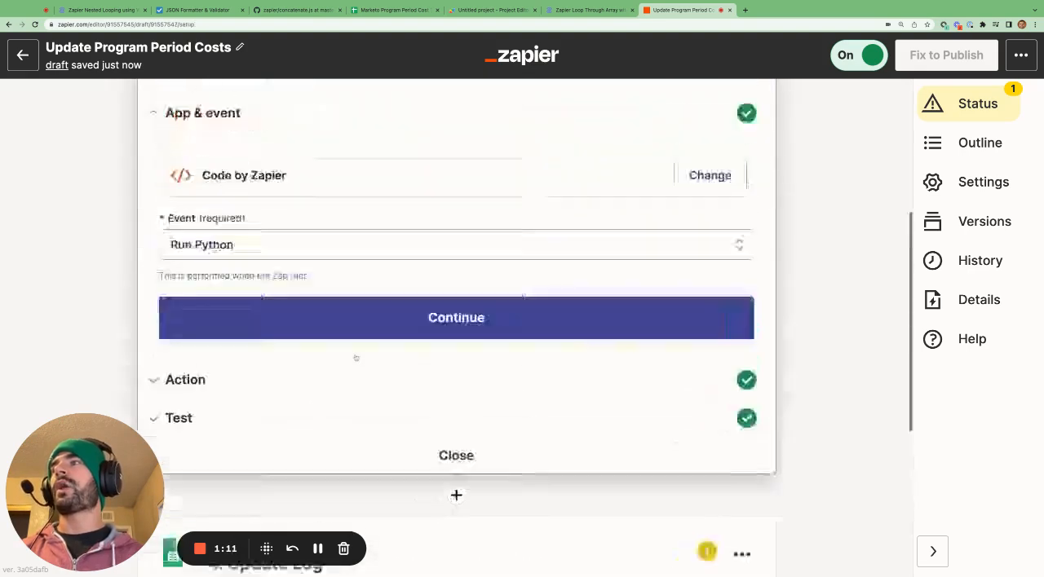
{"action": "scroll", "coordinate": [355, 359], "scroll_direction": "down", "scroll_amount": 6}
{"action": "left_click", "coordinate": [354, 366]}
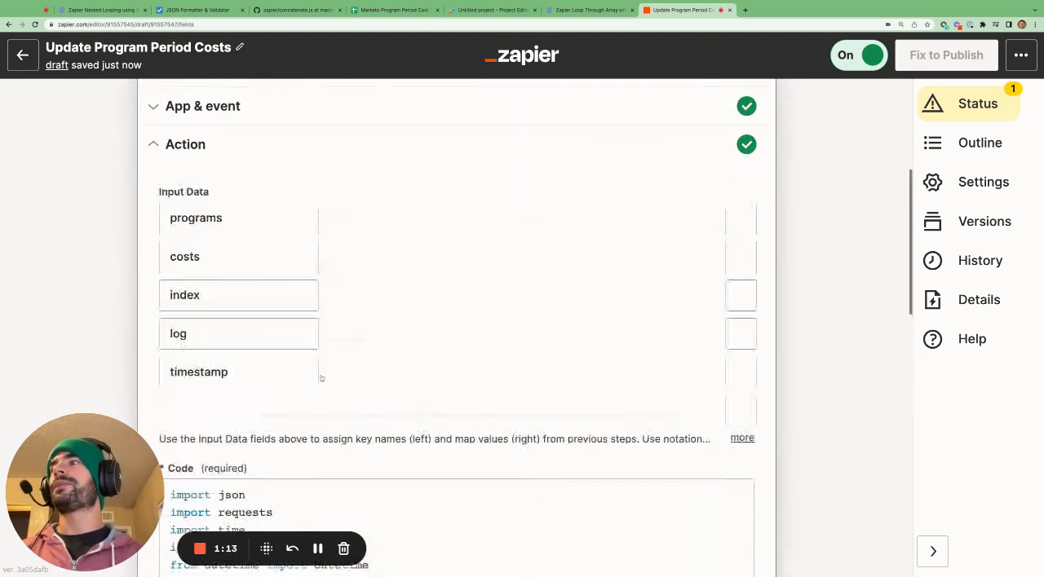
{"action": "scroll", "coordinate": [416, 321], "scroll_direction": "down", "scroll_amount": 1}
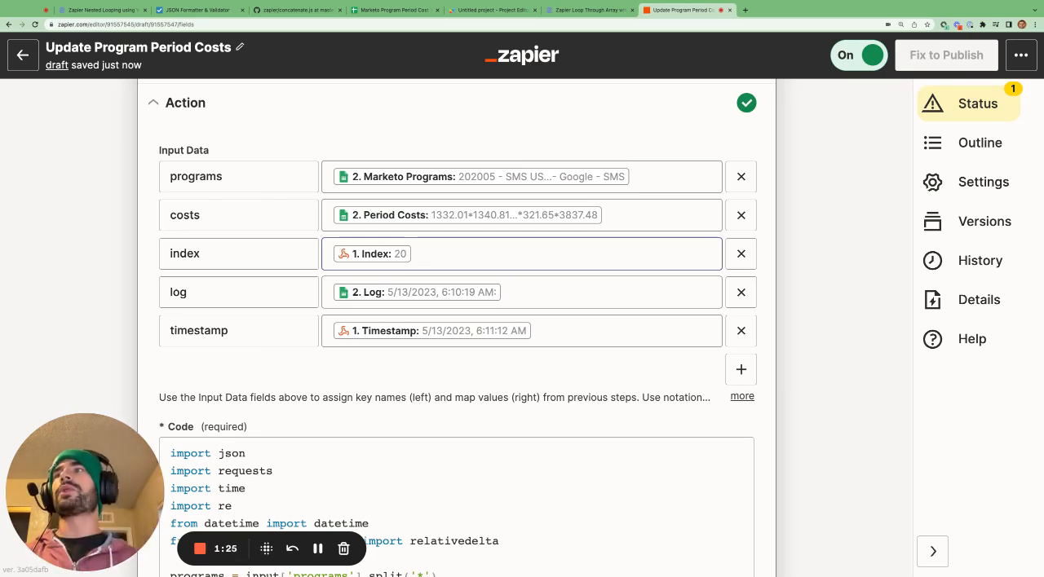
{"action": "scroll", "coordinate": [664, 368], "scroll_direction": "down", "scroll_amount": 10}
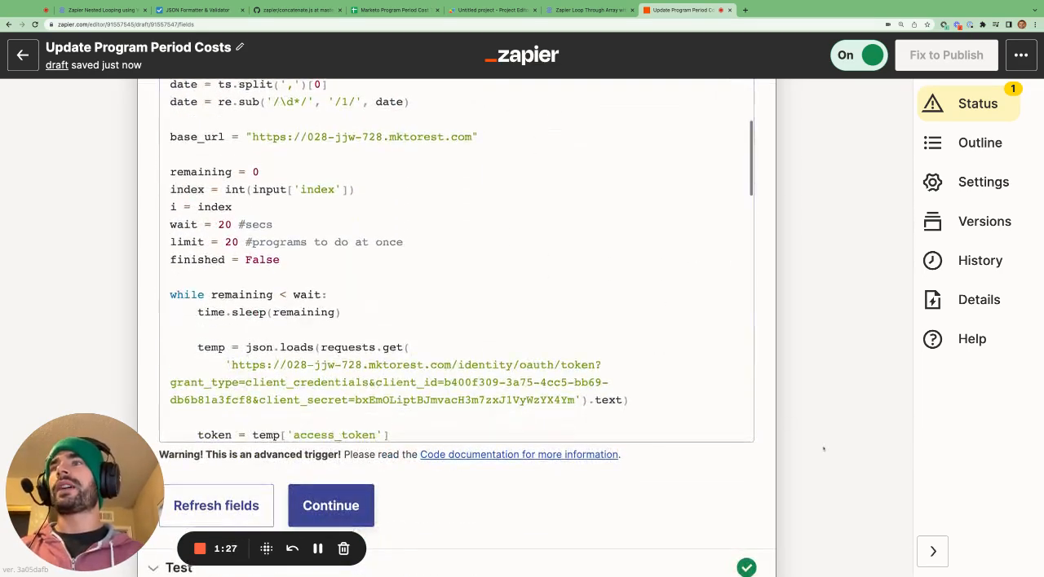
Review the order of the Update Log, filter and Send Webhook steps, and trace the loop back to the Catch Webhook trigger.
{"action": "scroll", "coordinate": [824, 449], "scroll_direction": "down", "scroll_amount": 5}
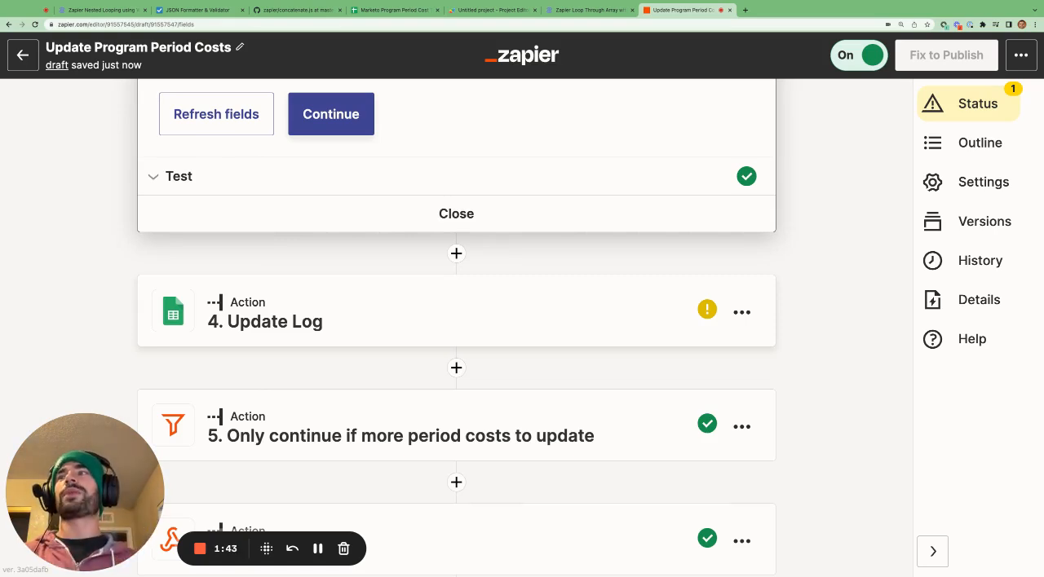
{"action": "scroll", "coordinate": [369, 381], "scroll_direction": "down", "scroll_amount": 2}
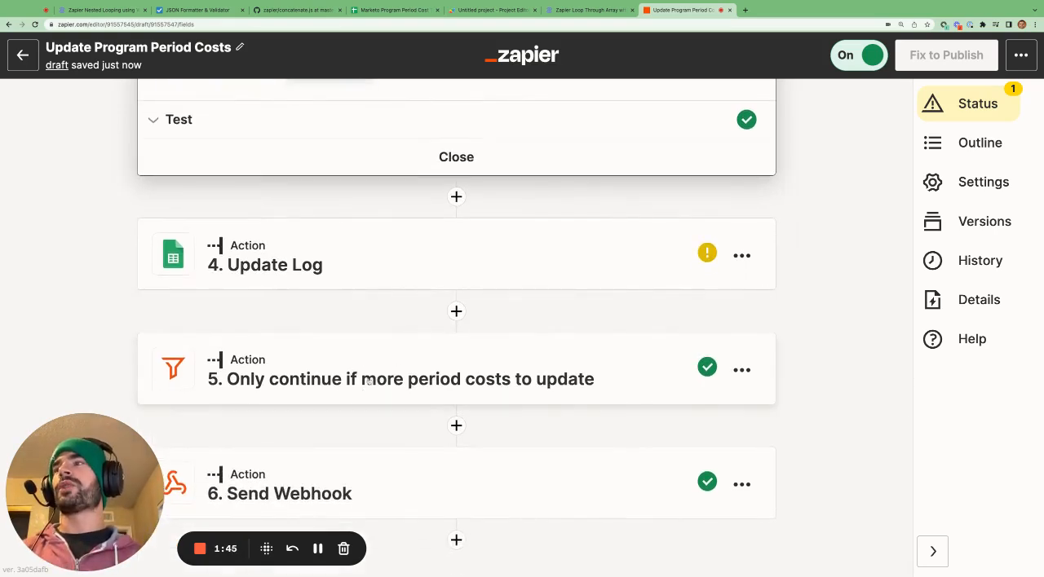
{"action": "scroll", "coordinate": [369, 371], "scroll_direction": "down", "scroll_amount": 1}
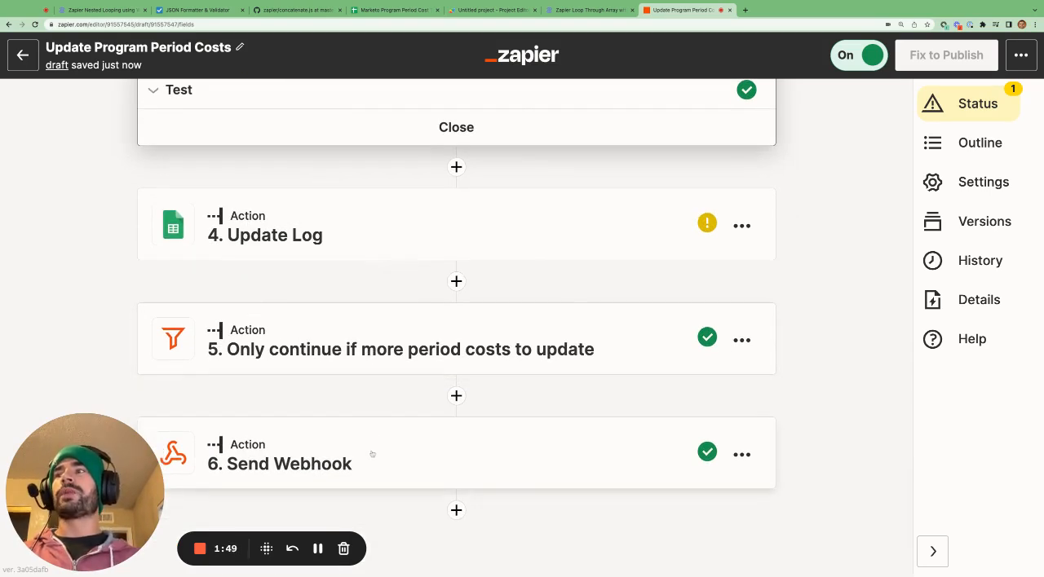
{"action": "scroll", "coordinate": [440, 283], "scroll_direction": "up", "scroll_amount": 15}
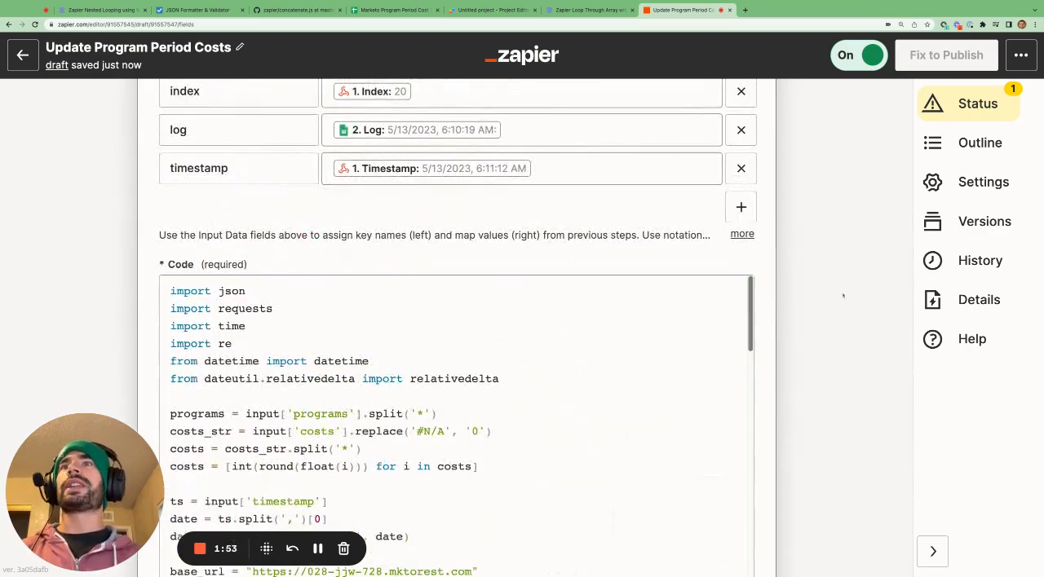
{"action": "scroll", "coordinate": [439, 283], "scroll_direction": "up", "scroll_amount": 8}
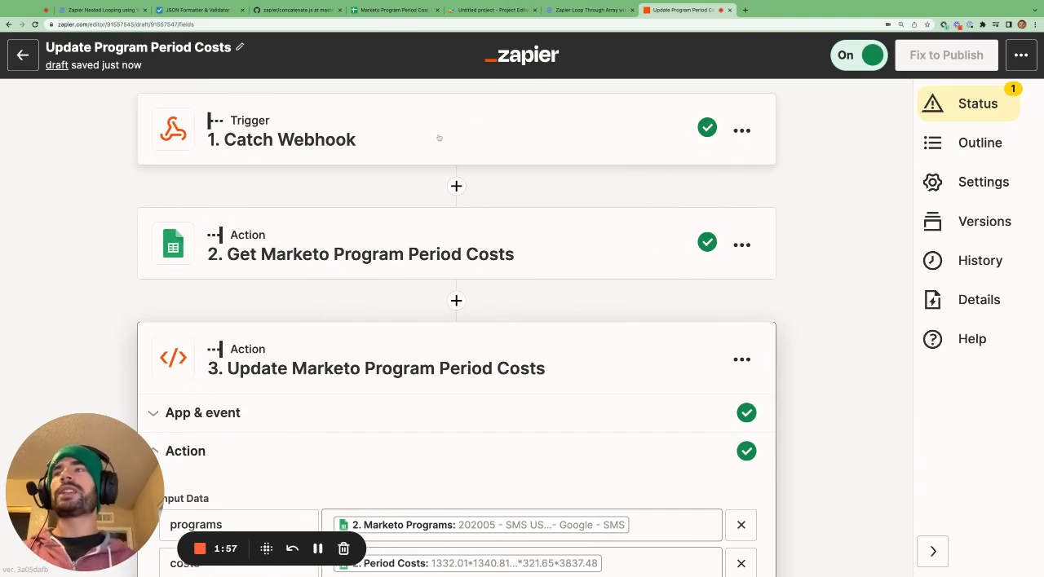
{"action": "scroll", "coordinate": [471, 302], "scroll_direction": "down", "scroll_amount": 3}
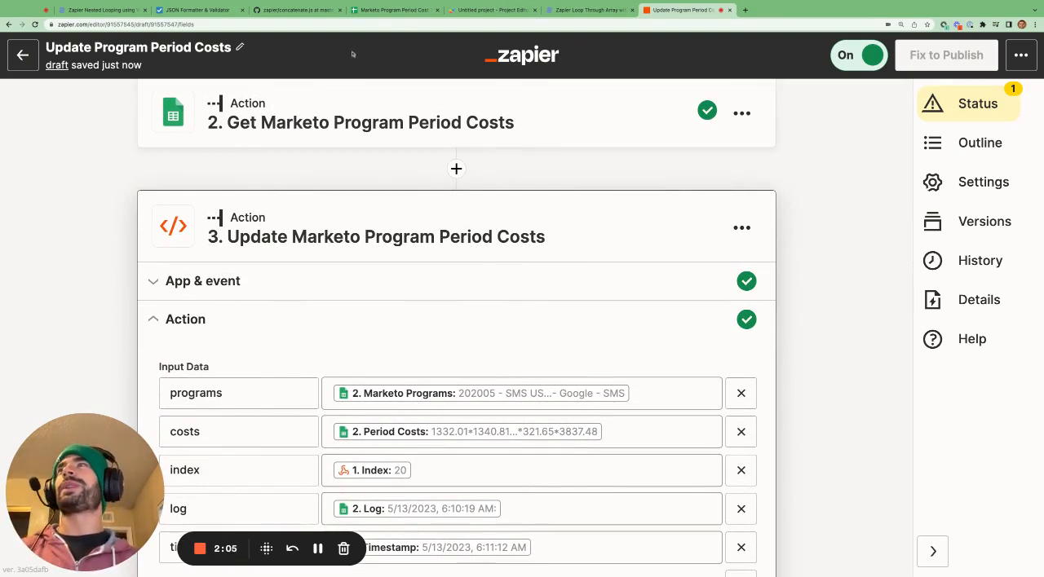
Switch to the Zapier nested looping article and bring its webhook and Python loop diagram into view.
{"action": "key", "text": "ctrl+Tab"}
{"action": "scroll", "coordinate": [470, 228], "scroll_direction": "up", "scroll_amount": 15}
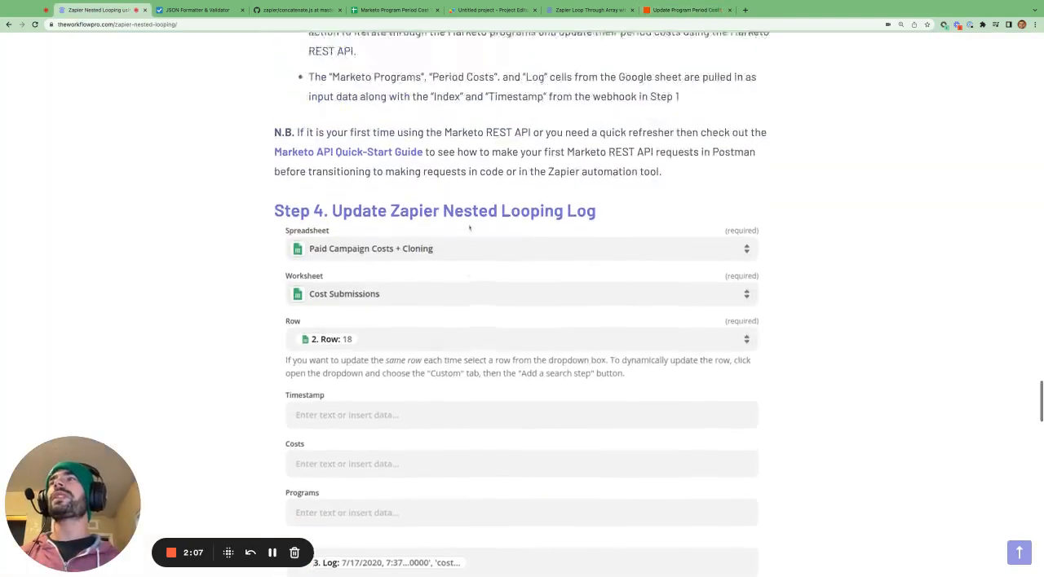
{"action": "scroll", "coordinate": [469, 228], "scroll_direction": "up", "scroll_amount": 20}
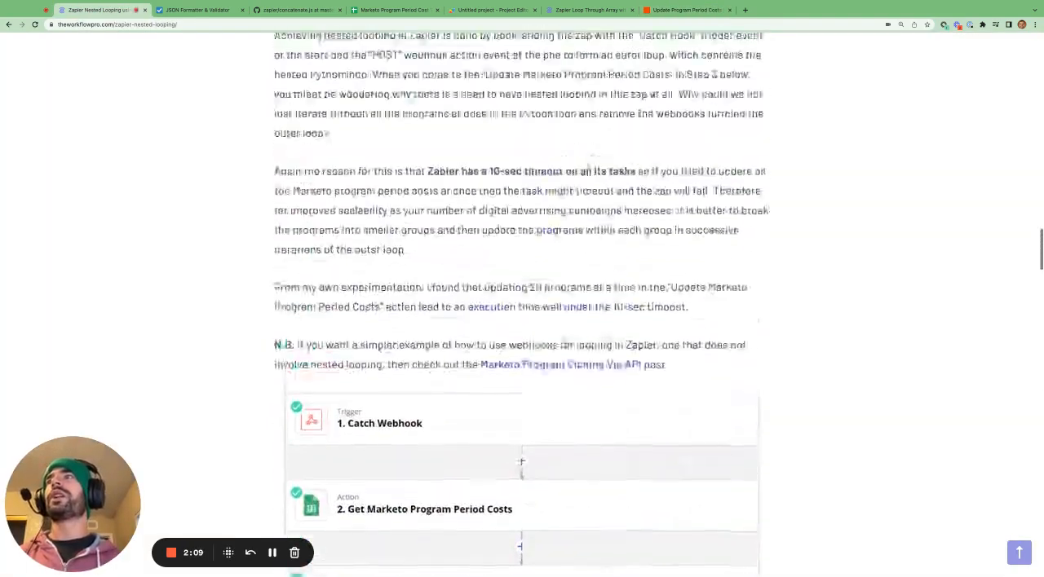
{"action": "scroll", "coordinate": [518, 304], "scroll_direction": "up", "scroll_amount": 3}
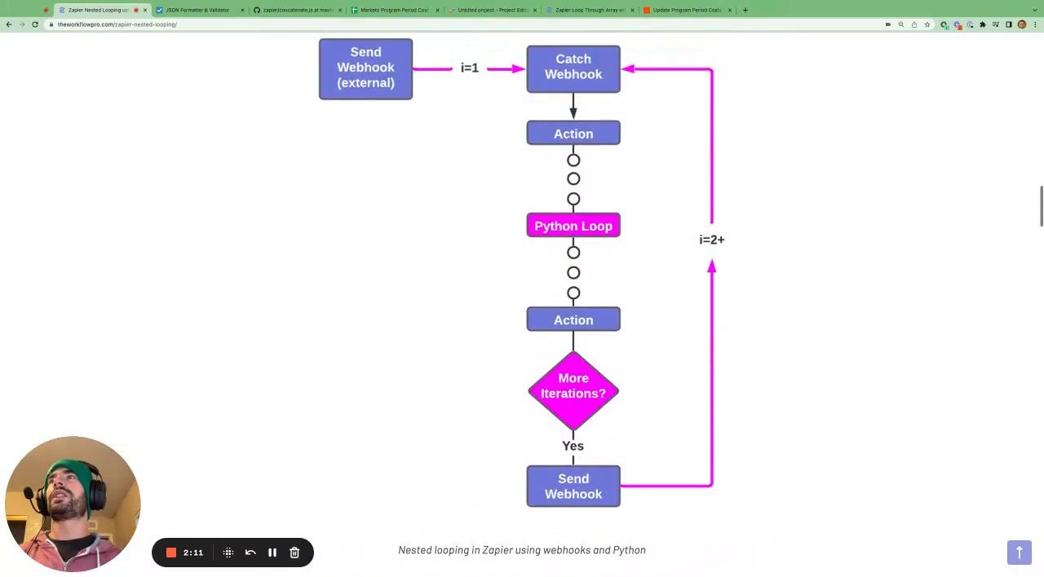
In the Marketo Program Period Cost Tracking sheet, highlight the full Period Costs and Marketo Programs contents of row 5.
{"action": "left_click", "coordinate": [388, 10]}
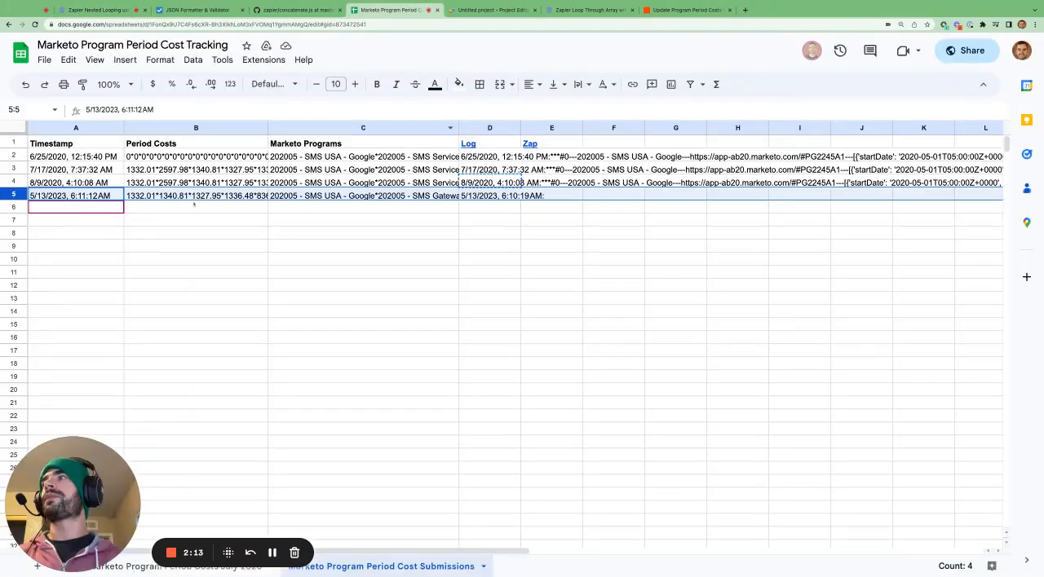
{"action": "left_click", "coordinate": [193, 201]}
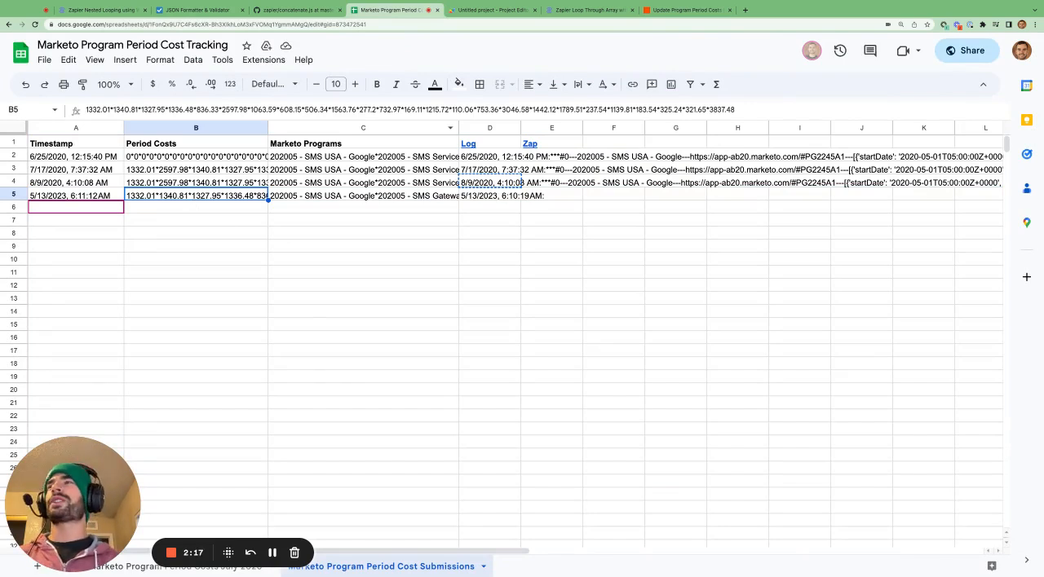
{"action": "triple_click", "coordinate": [286, 110]}
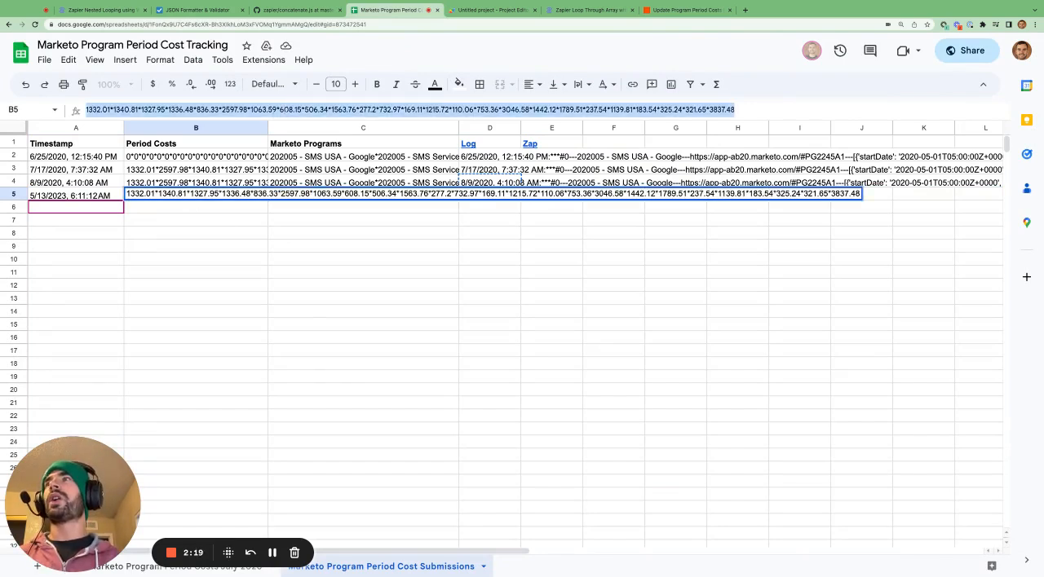
{"action": "left_click", "coordinate": [322, 223]}
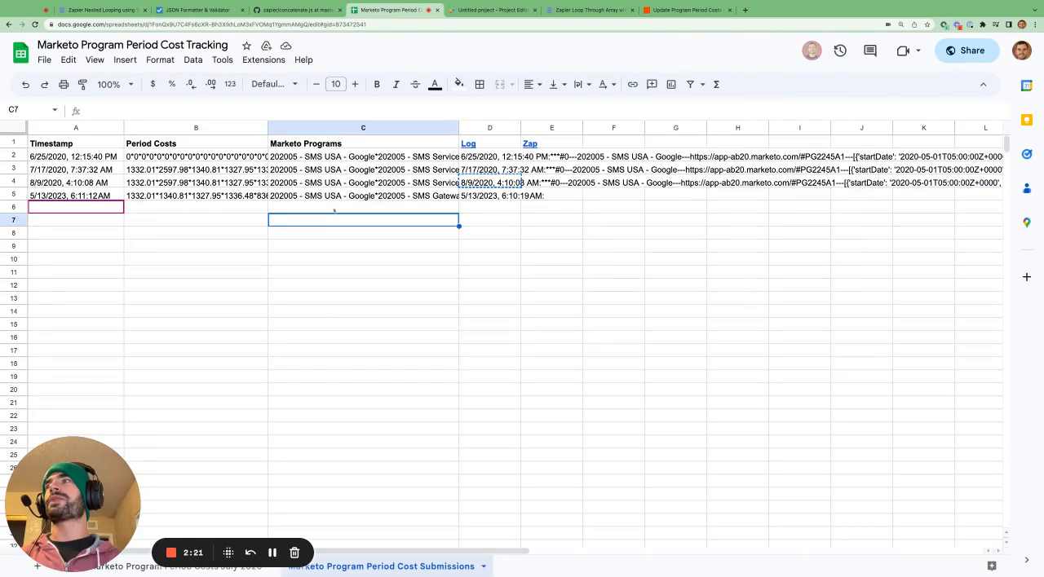
{"action": "double_click", "coordinate": [346, 199]}
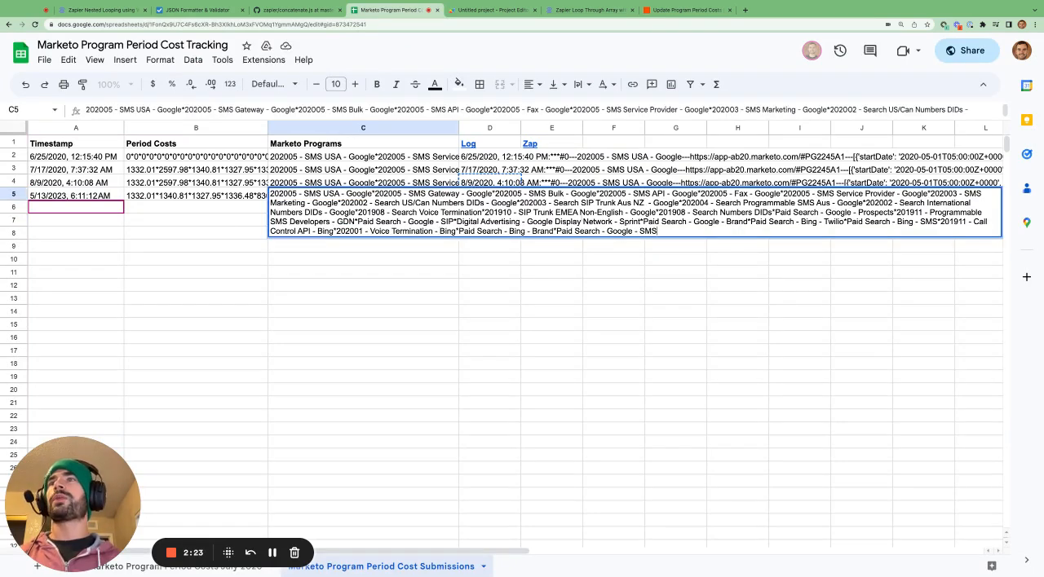
{"action": "key", "text": "ctrl+a"}
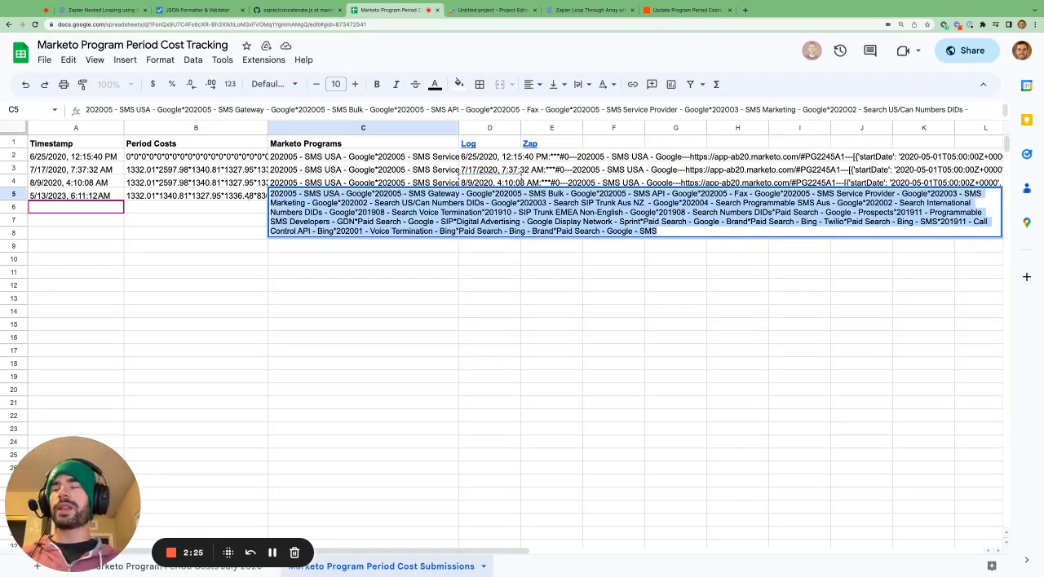
{"action": "key", "text": "Escape"}
Revisit the nested looping diagram, and return to the Zap to review step 3's code and the steps below it.
{"action": "left_click", "coordinate": [99, 10]}
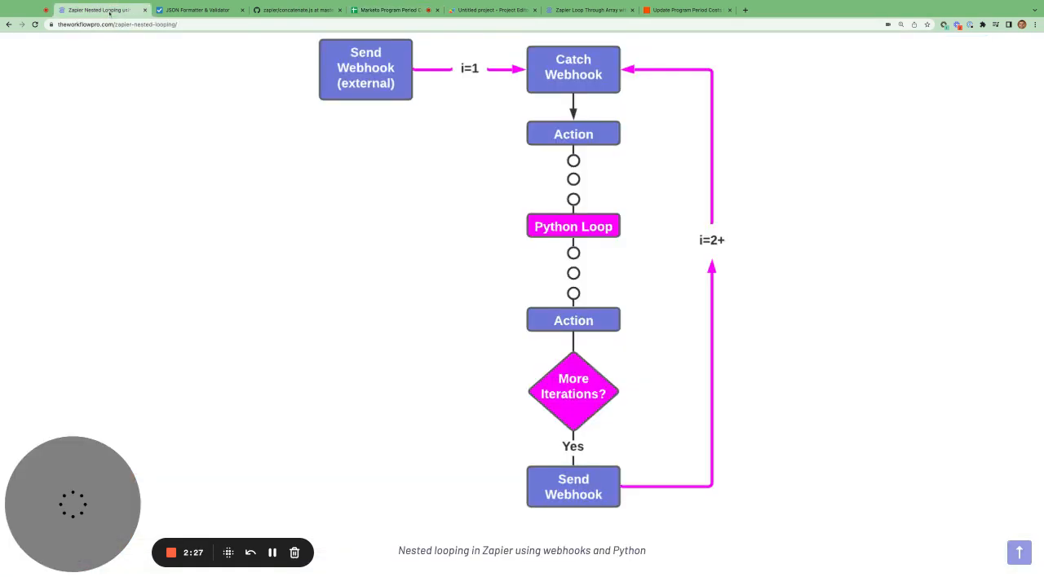
{"action": "left_click", "coordinate": [681, 10]}
{"action": "scroll", "coordinate": [588, 360], "scroll_direction": "down", "scroll_amount": 10}
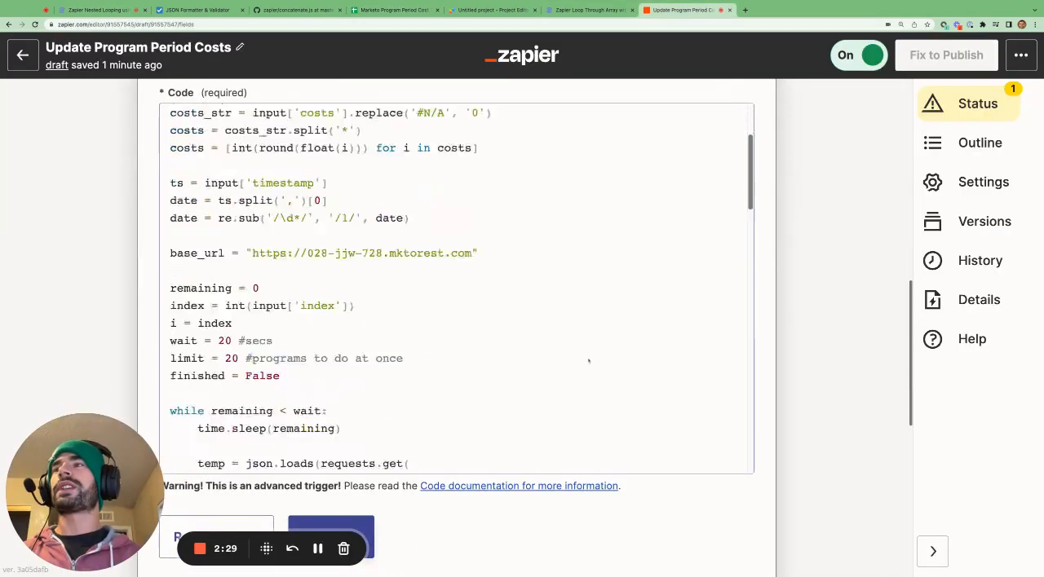
{"action": "scroll", "coordinate": [589, 360], "scroll_direction": "down", "scroll_amount": 15}
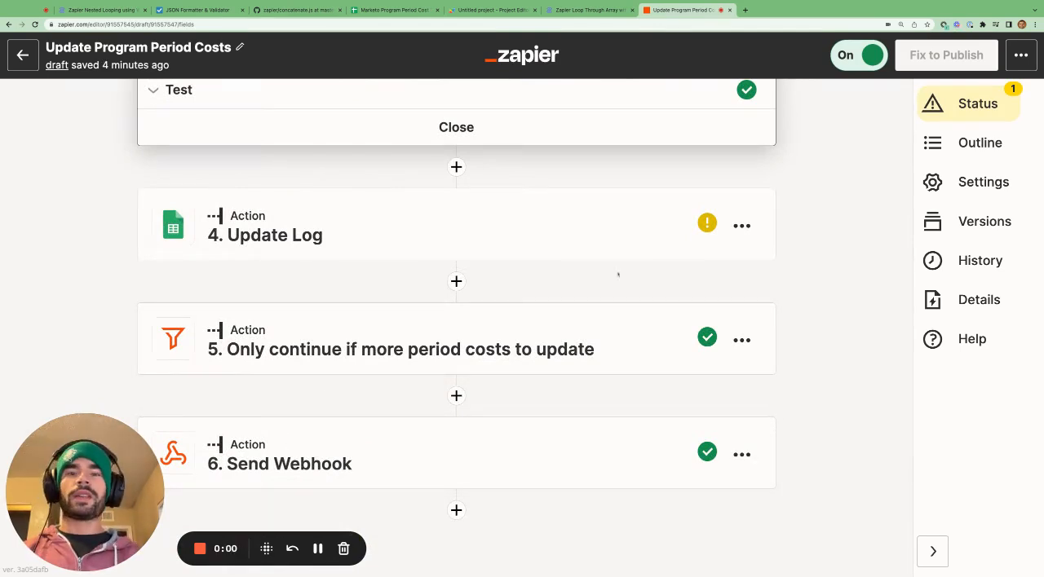
Switch to the cost tracking sheet and inspect the Log cells in rows 5 and 4 and the Zap column header.
{"action": "left_click", "coordinate": [394, 10]}
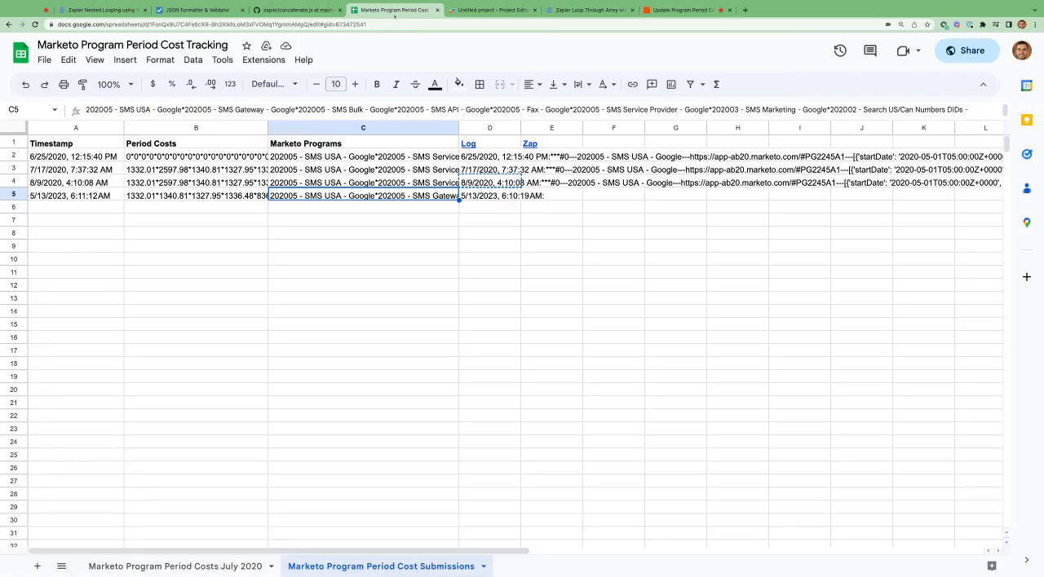
{"action": "left_click", "coordinate": [508, 200]}
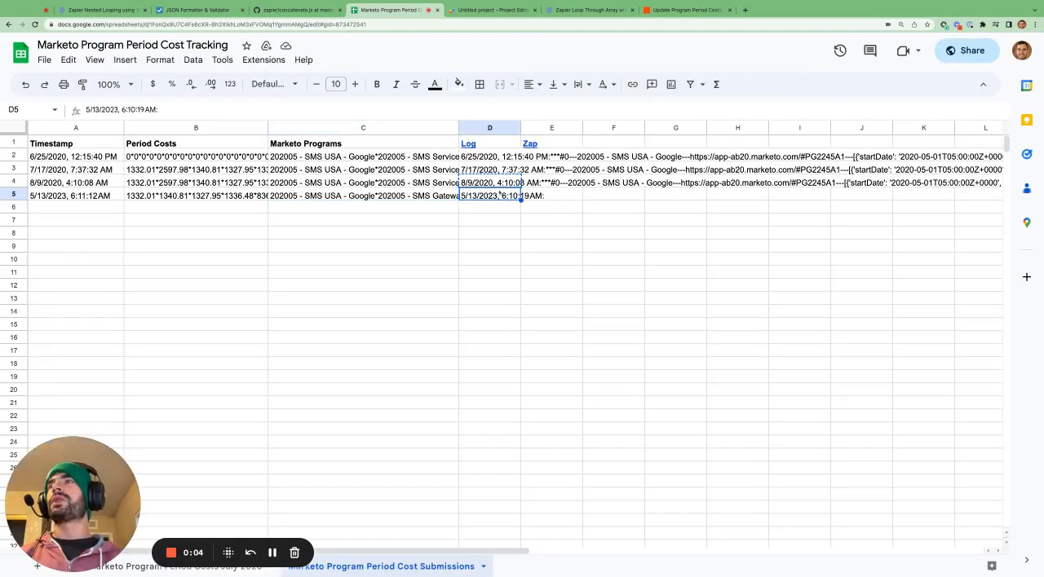
{"action": "key", "text": "Up"}
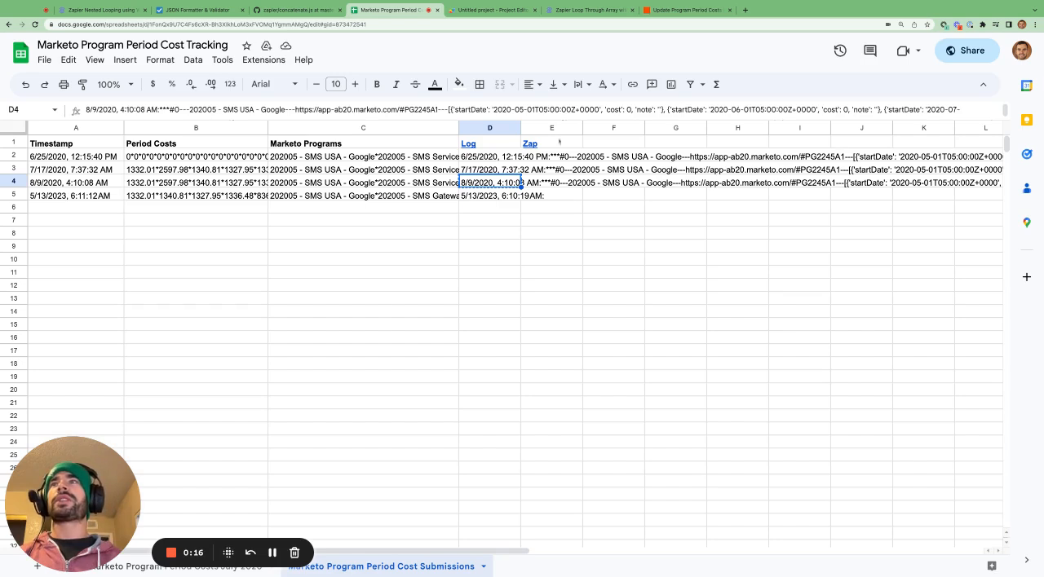
{"action": "left_click", "coordinate": [560, 142]}
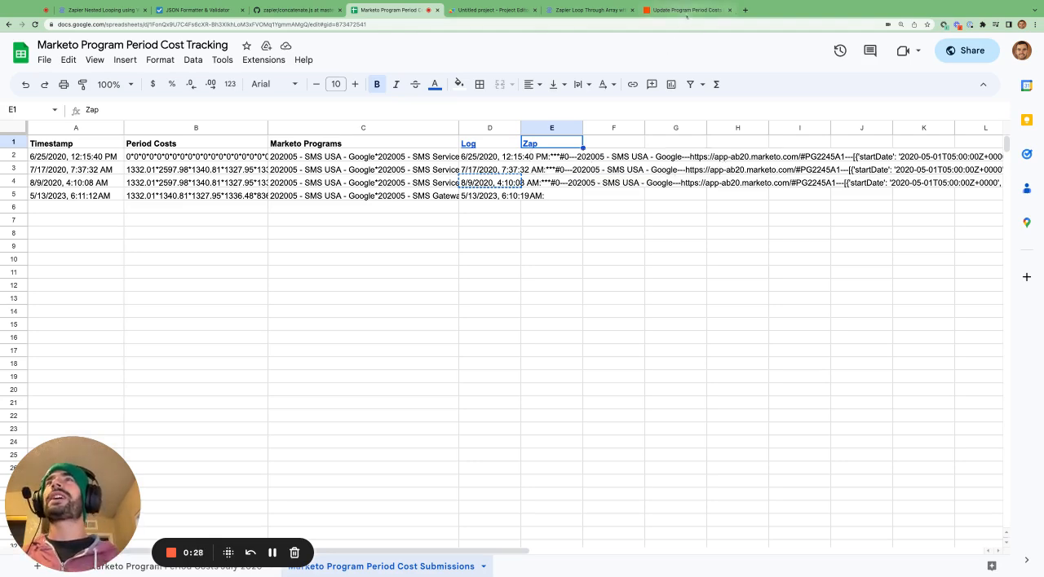
Return to the Zap and highlight the log-building lines in step 3's code, from the successful update through the 'Update Failed' and 'Not Found' cases.
{"action": "left_click", "coordinate": [684, 10]}
{"action": "scroll", "coordinate": [541, 247], "scroll_direction": "up", "scroll_amount": 10}
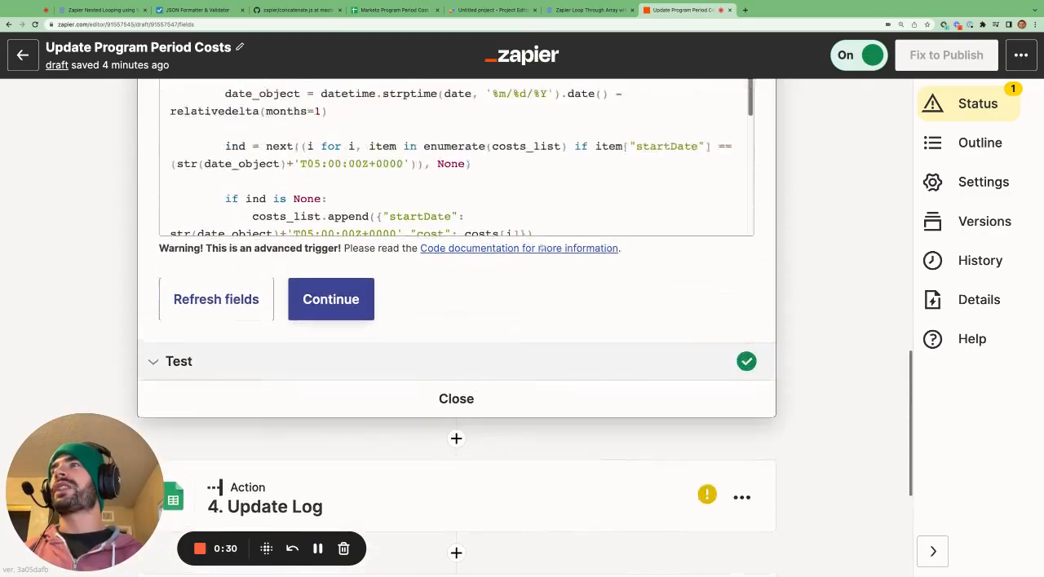
{"action": "scroll", "coordinate": [804, 297], "scroll_direction": "up", "scroll_amount": 5}
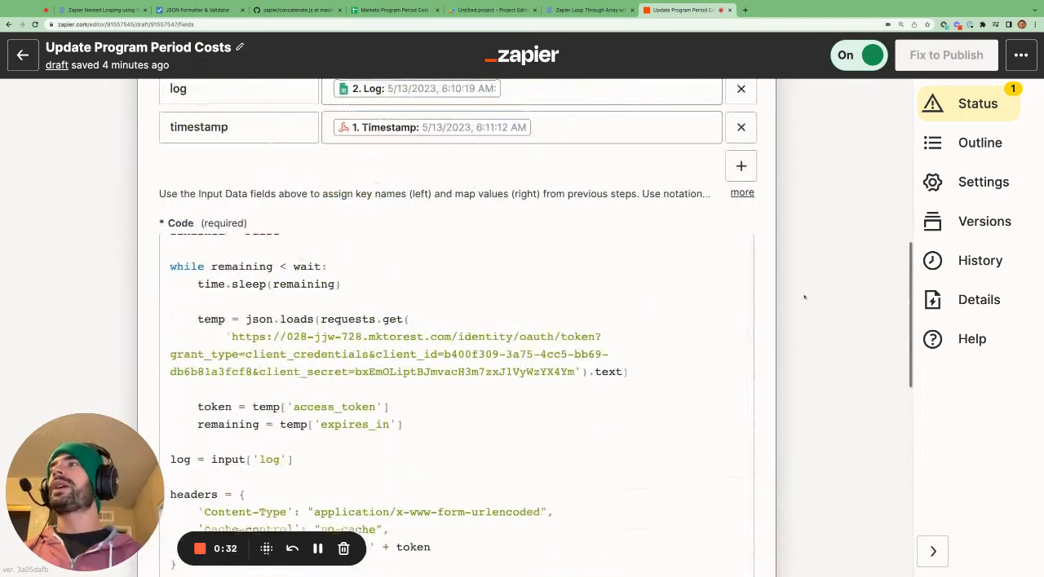
{"action": "scroll", "coordinate": [804, 297], "scroll_direction": "up", "scroll_amount": 1}
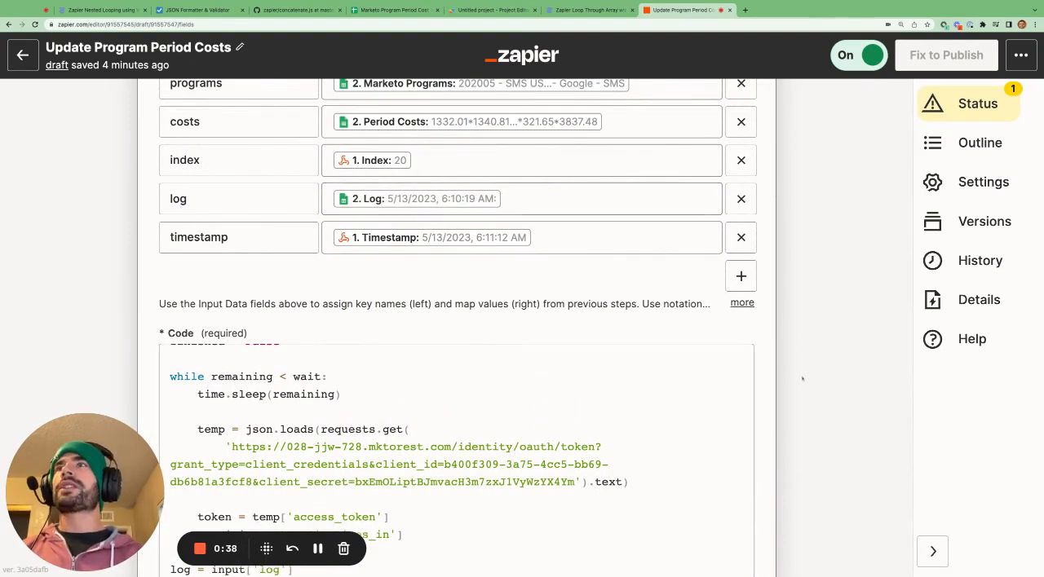
{"action": "scroll", "coordinate": [803, 379], "scroll_direction": "down", "scroll_amount": 10}
{"action": "scroll", "coordinate": [802, 379], "scroll_direction": "up", "scroll_amount": 3}
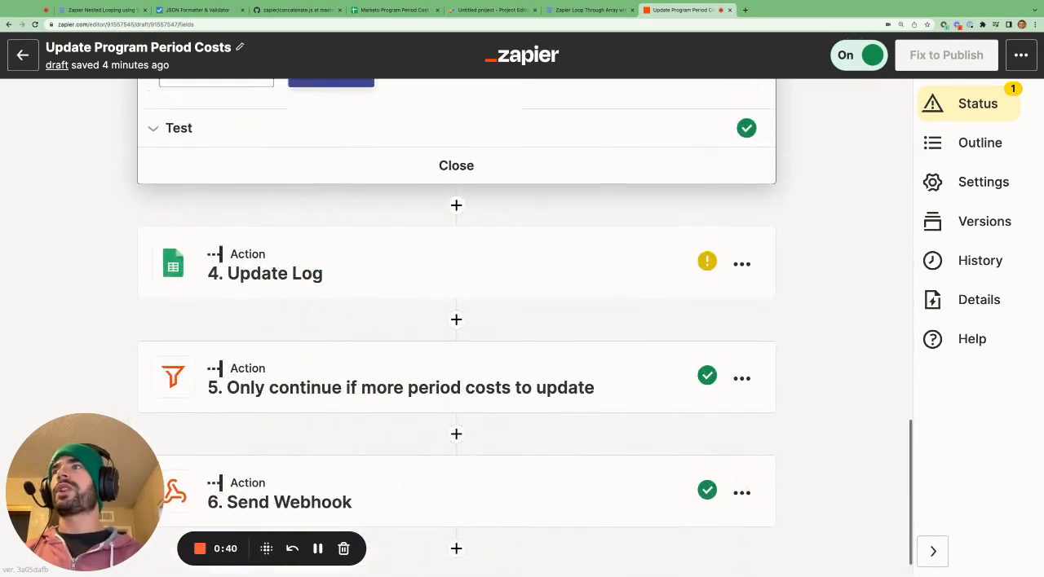
{"action": "scroll", "coordinate": [456, 326], "scroll_direction": "up", "scroll_amount": 5}
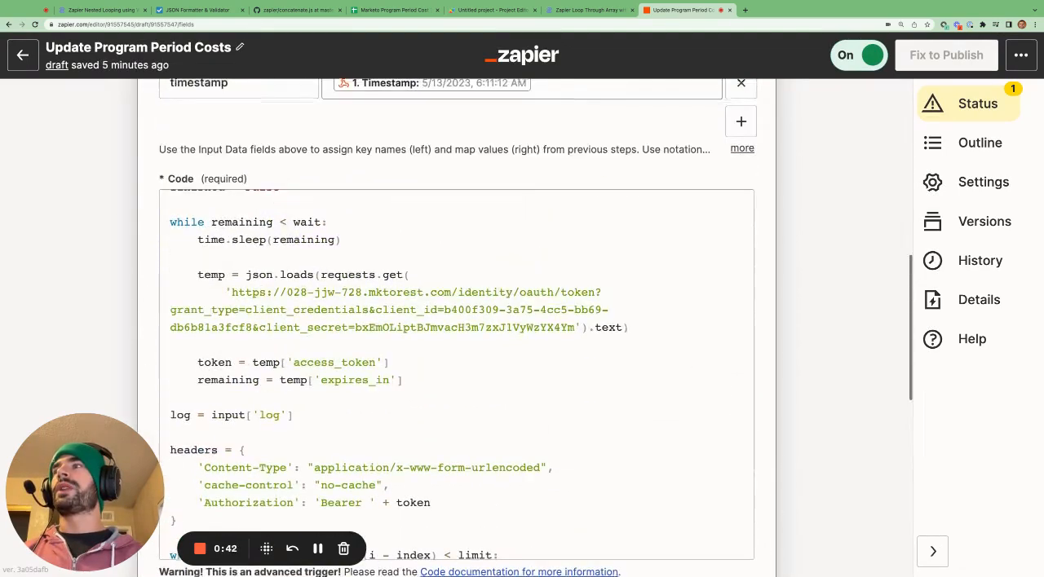
{"action": "scroll", "coordinate": [457, 366], "scroll_direction": "down", "scroll_amount": 4}
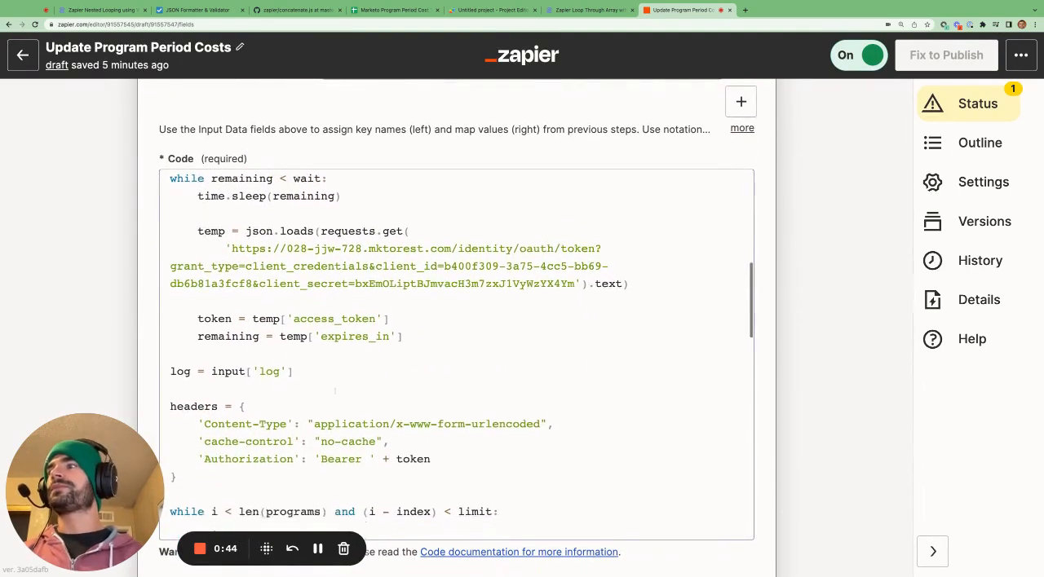
{"action": "scroll", "coordinate": [456, 350], "scroll_direction": "down", "scroll_amount": 10}
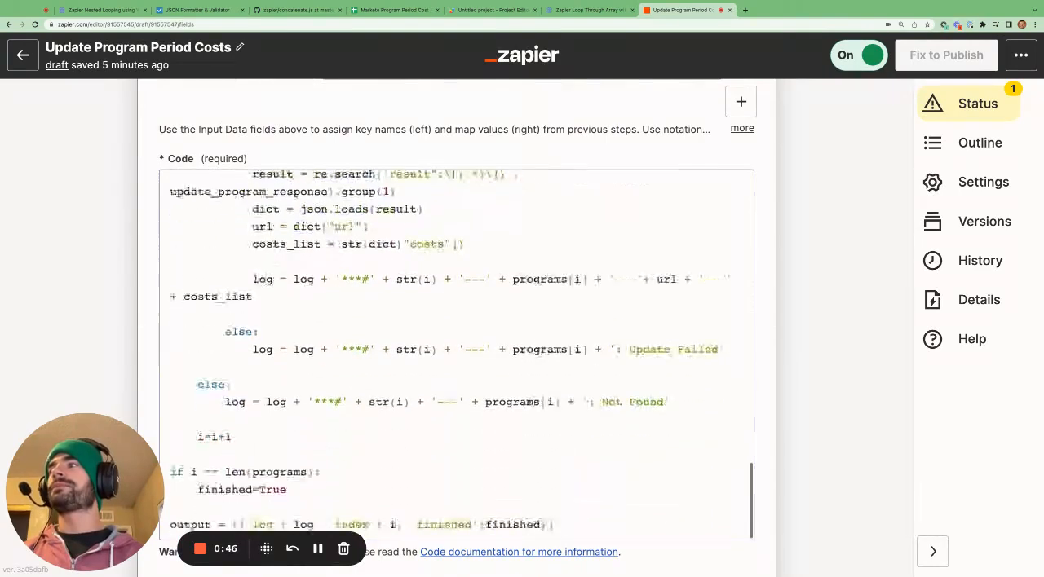
{"action": "left_click_drag", "start_coordinate": [246, 200], "coordinate": [683, 330]}
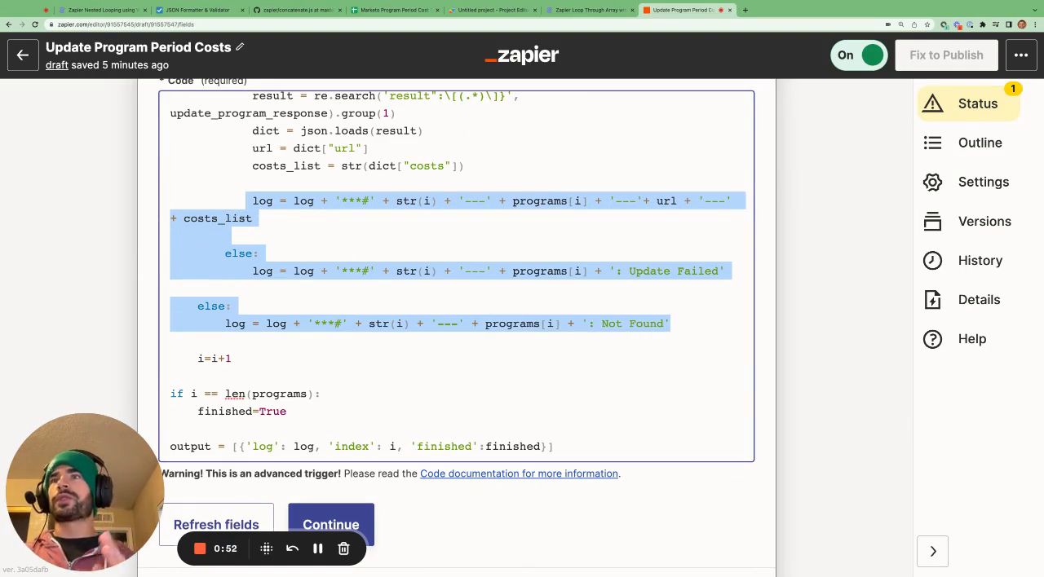
Review the Zap from Catch Webhook through Send Webhook, checking step 3's input data mappings and its log-building code.
{"action": "scroll", "coordinate": [867, 383], "scroll_direction": "down", "scroll_amount": 5}
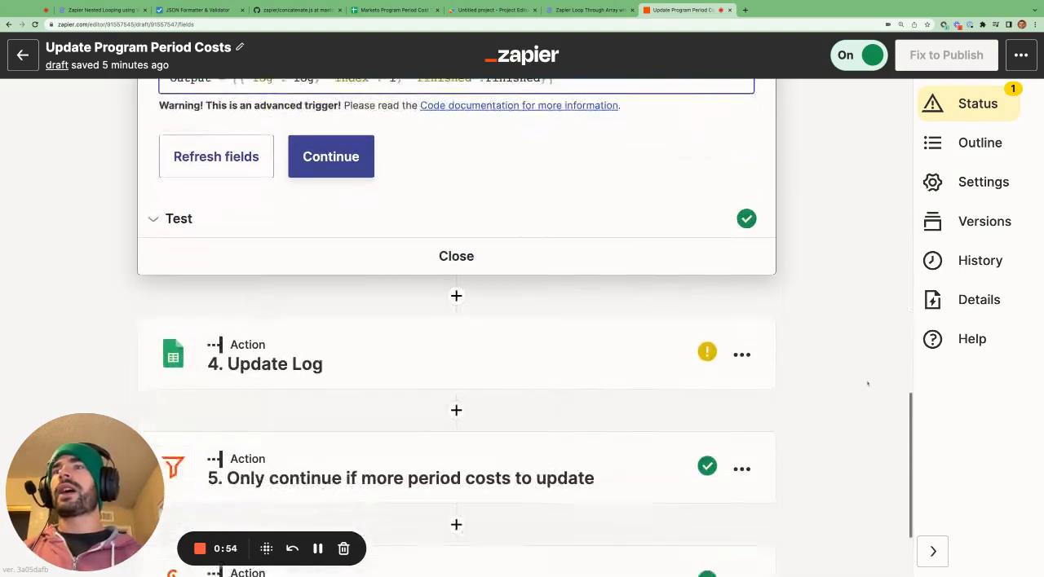
{"action": "scroll", "coordinate": [868, 383], "scroll_direction": "up", "scroll_amount": 6}
{"action": "scroll", "coordinate": [457, 326], "scroll_direction": "up", "scroll_amount": 15}
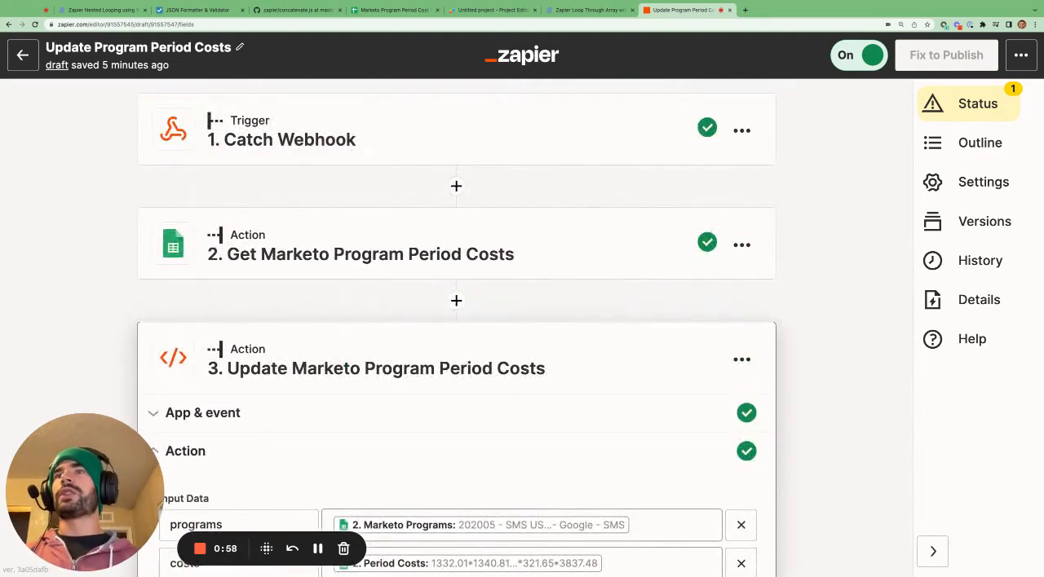
{"action": "scroll", "coordinate": [206, 364], "scroll_direction": "down", "scroll_amount": 4}
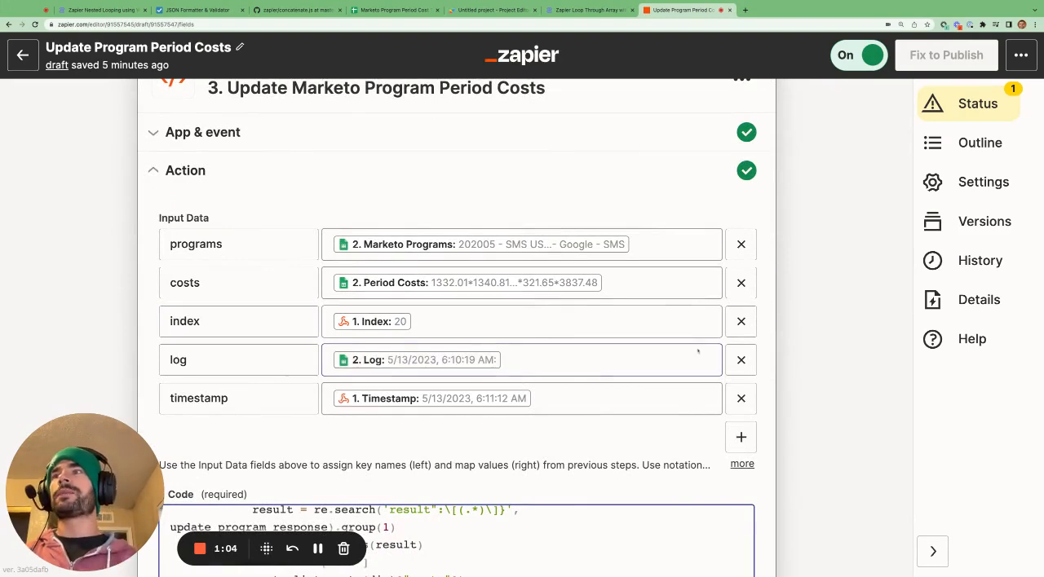
{"action": "scroll", "coordinate": [810, 378], "scroll_direction": "down", "scroll_amount": 15}
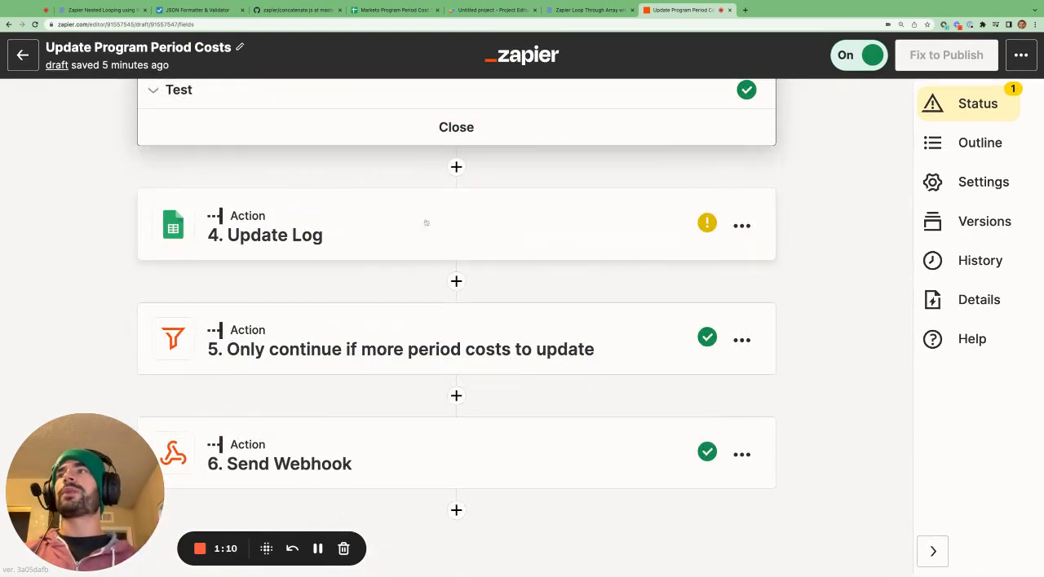
{"action": "scroll", "coordinate": [654, 258], "scroll_direction": "up", "scroll_amount": 2}
{"action": "scroll", "coordinate": [654, 258], "scroll_direction": "up", "scroll_amount": 6}
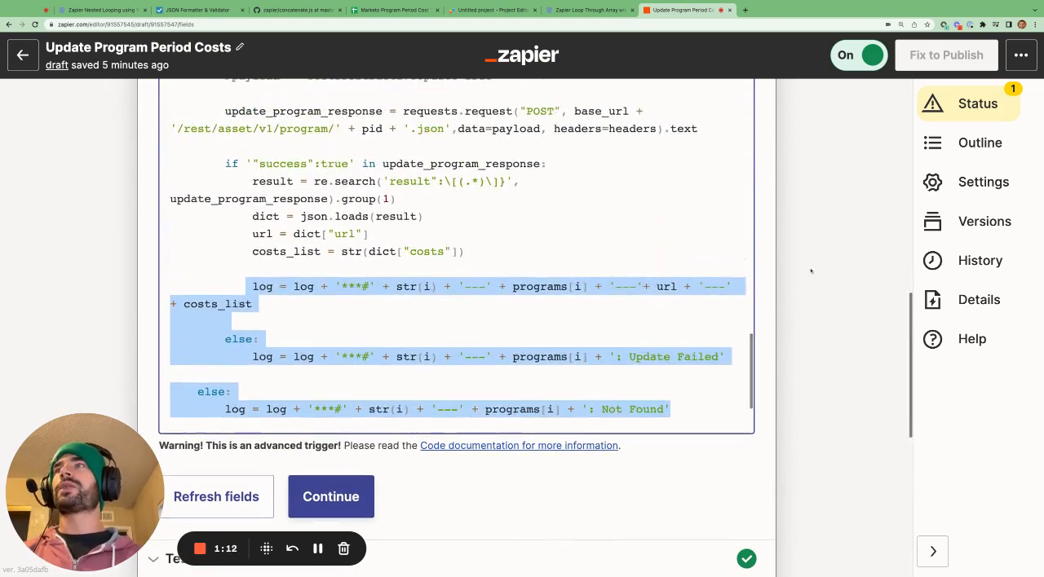
{"action": "scroll", "coordinate": [810, 271], "scroll_direction": "up", "scroll_amount": 4}
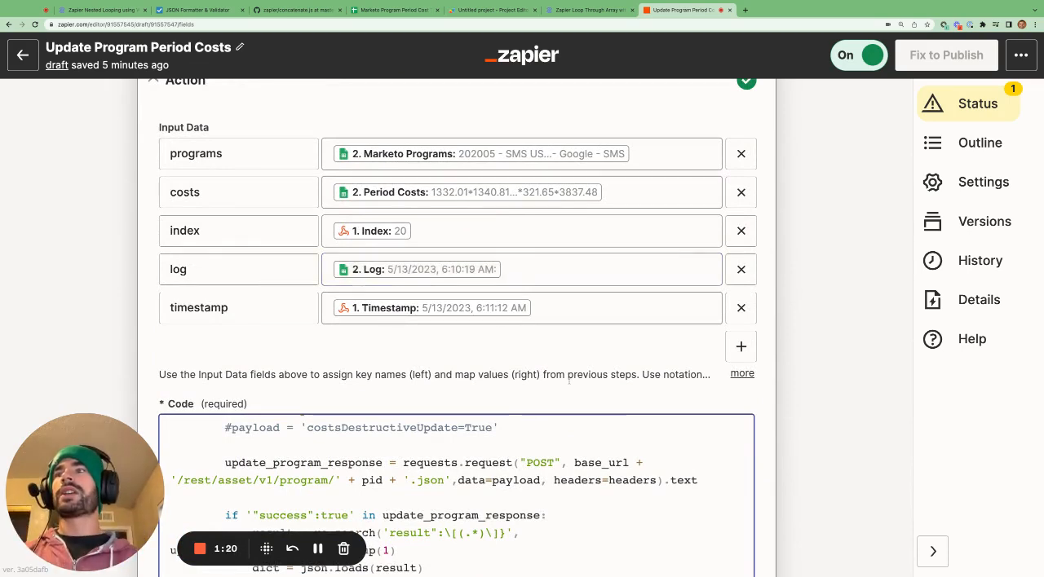
{"action": "scroll", "coordinate": [568, 380], "scroll_direction": "down", "scroll_amount": 5}
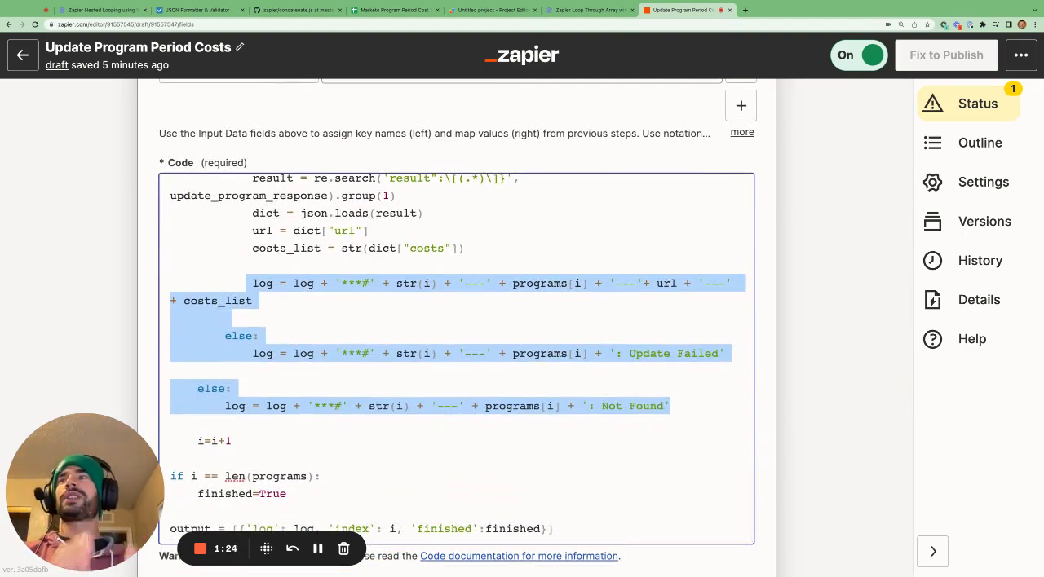
Trace the log from the Get Marketo Program Period Costs step through step 3's log input to the Update Log step.
{"action": "scroll", "coordinate": [783, 401], "scroll_direction": "up", "scroll_amount": 4}
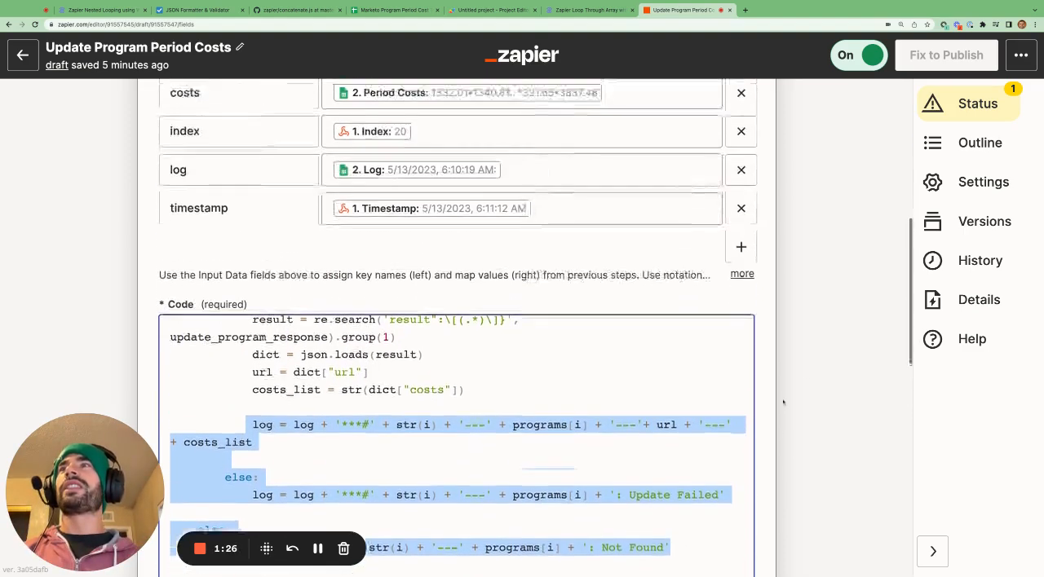
{"action": "scroll", "coordinate": [827, 365], "scroll_direction": "up", "scroll_amount": 5}
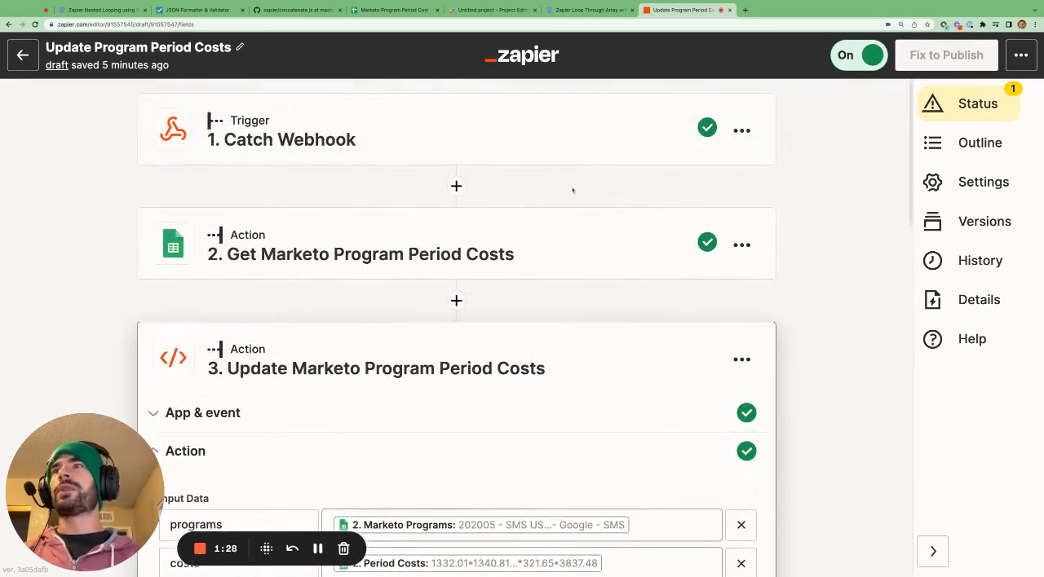
{"action": "scroll", "coordinate": [562, 366], "scroll_direction": "down", "scroll_amount": 1}
{"action": "scroll", "coordinate": [562, 366], "scroll_direction": "down", "scroll_amount": 4}
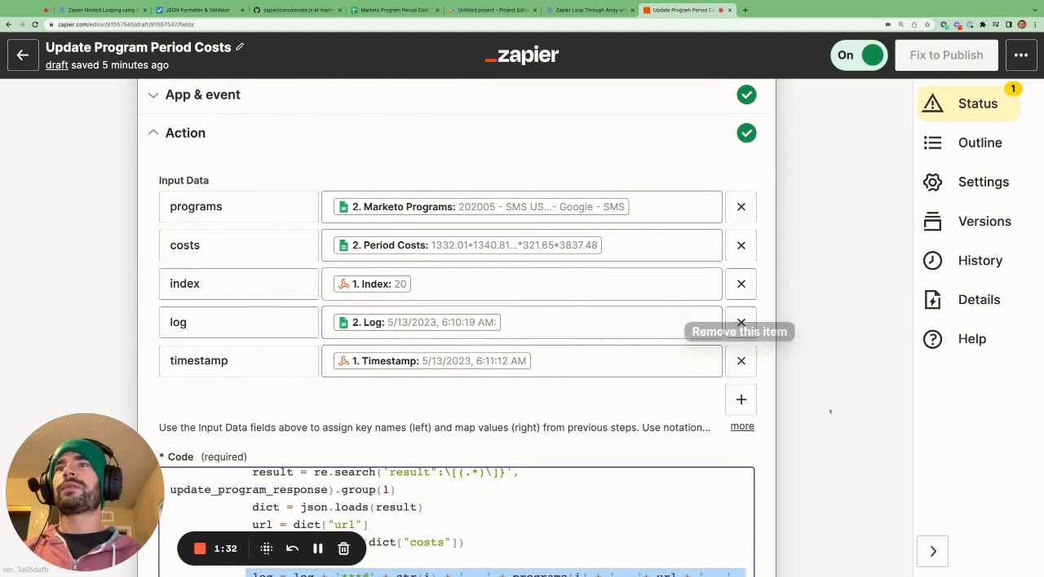
{"action": "scroll", "coordinate": [830, 411], "scroll_direction": "down", "scroll_amount": 12}
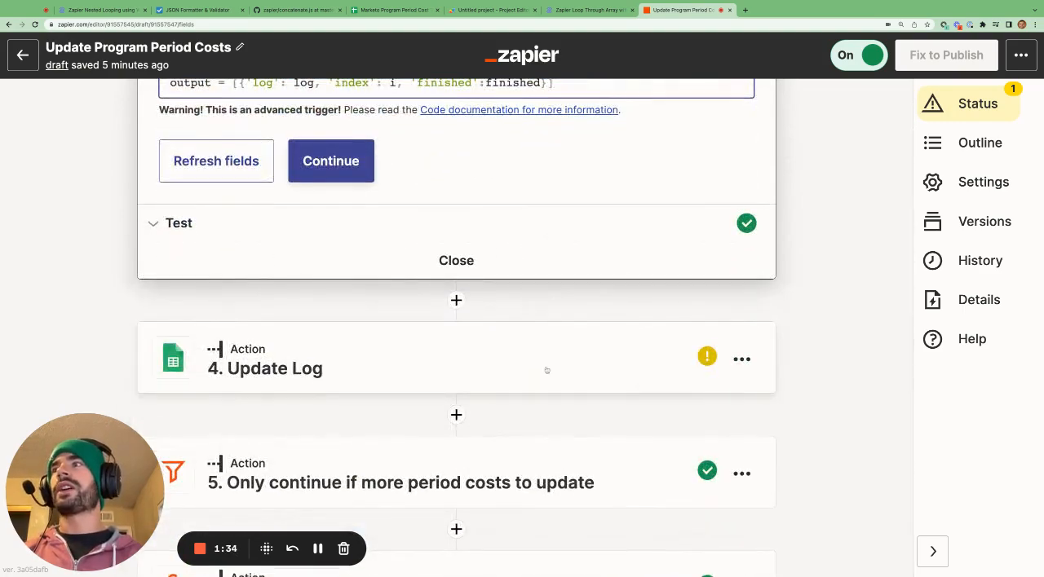
{"action": "scroll", "coordinate": [545, 368], "scroll_direction": "up", "scroll_amount": 6}
{"action": "scroll", "coordinate": [543, 371], "scroll_direction": "up", "scroll_amount": 3}
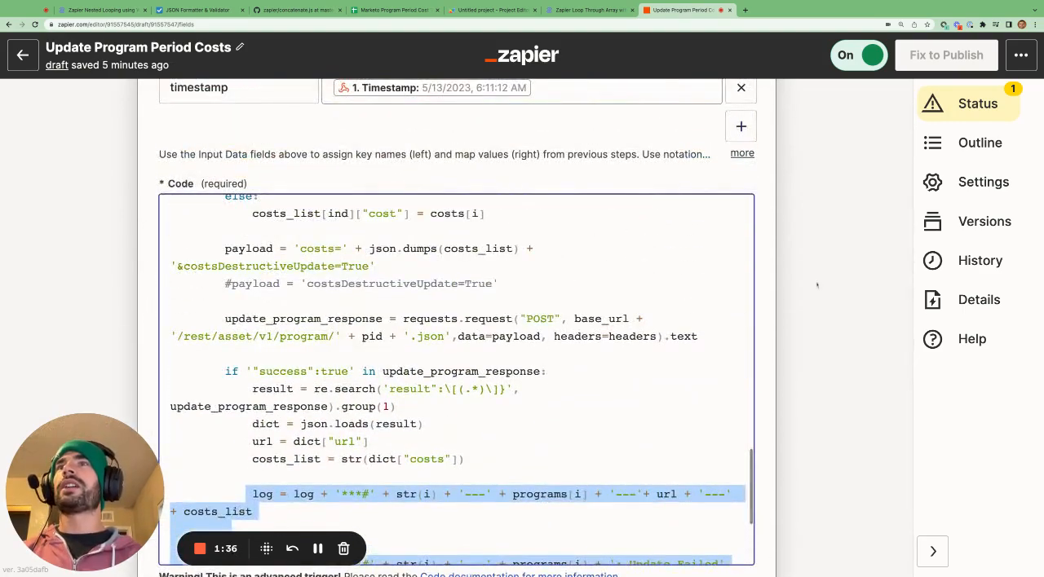
{"action": "scroll", "coordinate": [816, 287], "scroll_direction": "up", "scroll_amount": 2}
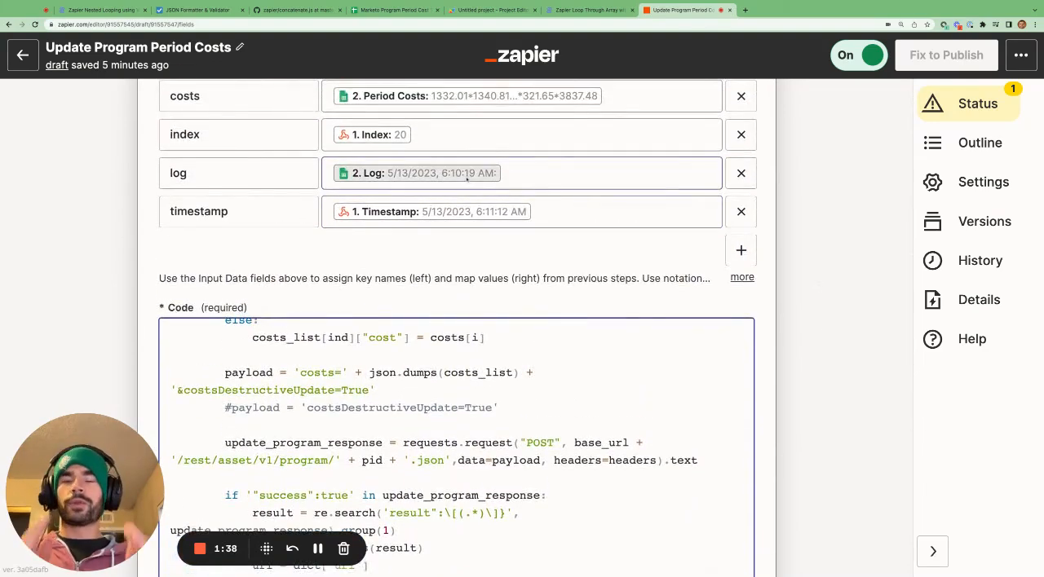
In step 3's code, highlight the expression appended to the log after a successful update, from '***#' through costs_list and the following else.
{"action": "scroll", "coordinate": [555, 223], "scroll_direction": "down", "scroll_amount": 5}
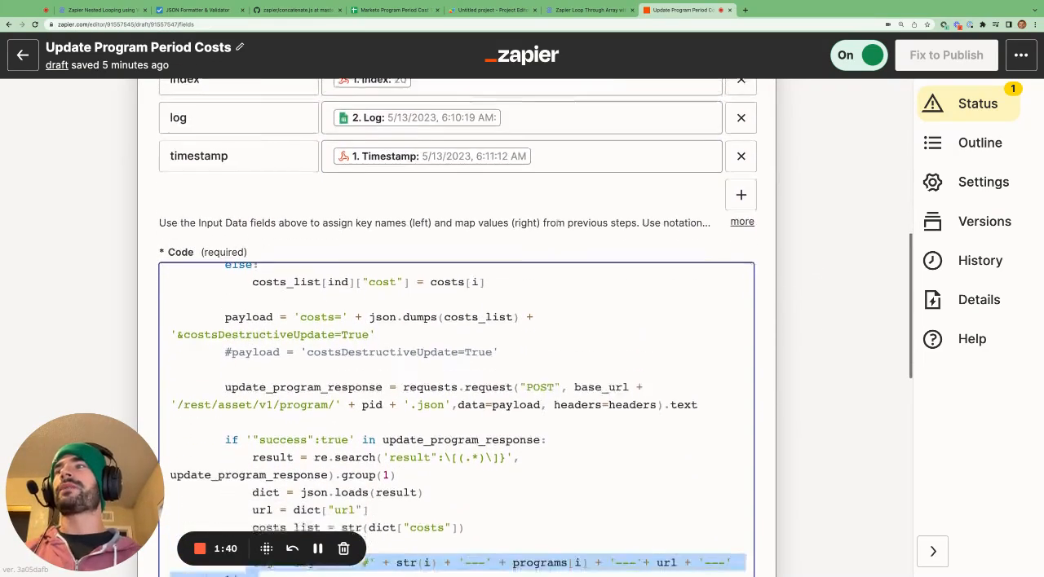
{"action": "left_click", "coordinate": [322, 397]}
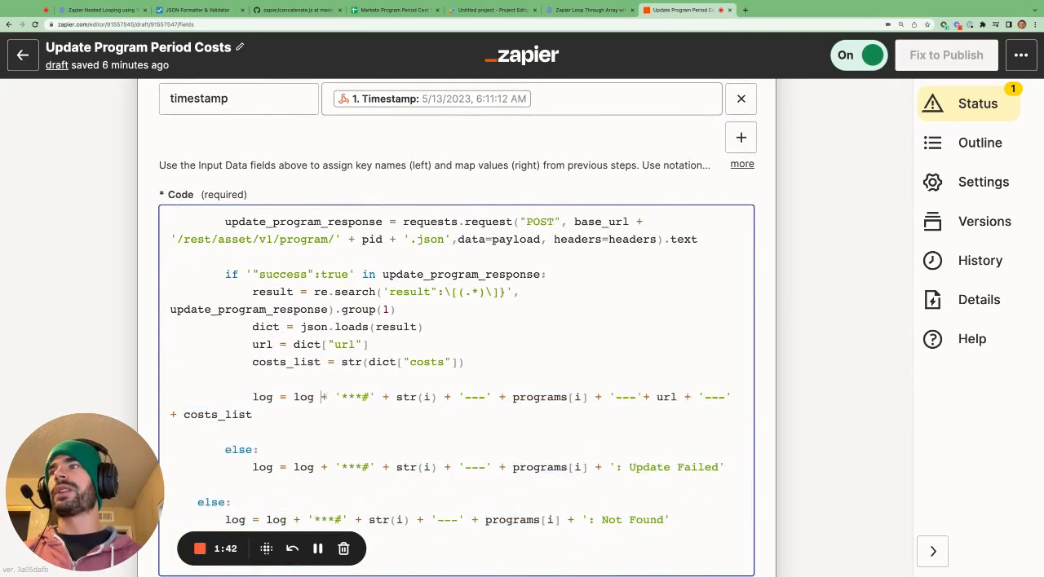
{"action": "left_click_drag", "start_coordinate": [322, 397], "coordinate": [326, 412]}
{"action": "left_click_drag", "start_coordinate": [252, 414], "coordinate": [259, 450]}
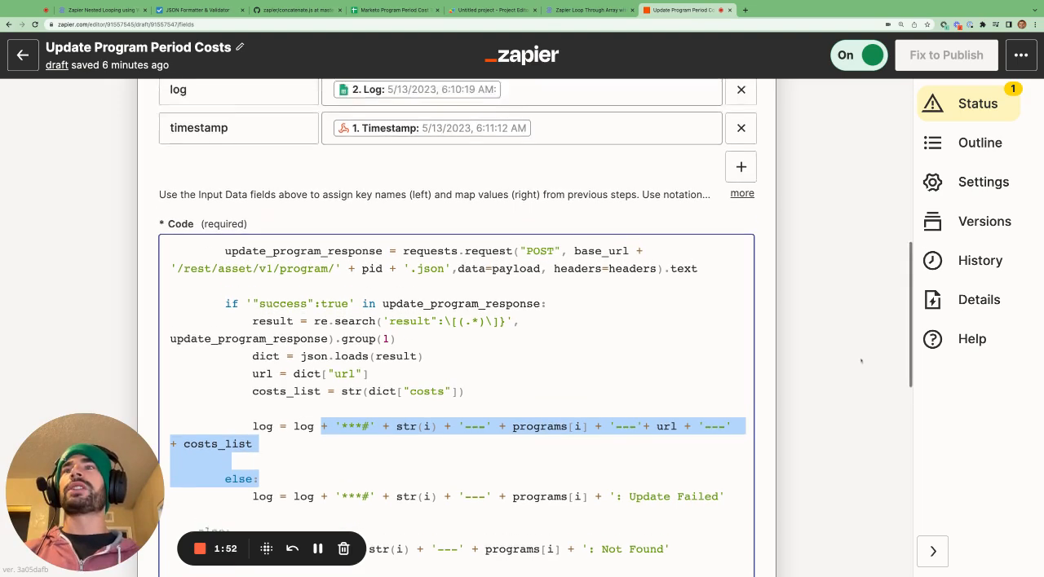
Compare step 3's log input mapping with its code, and switch to the nested looping diagram.
{"action": "scroll", "coordinate": [476, 279], "scroll_direction": "up", "scroll_amount": 5}
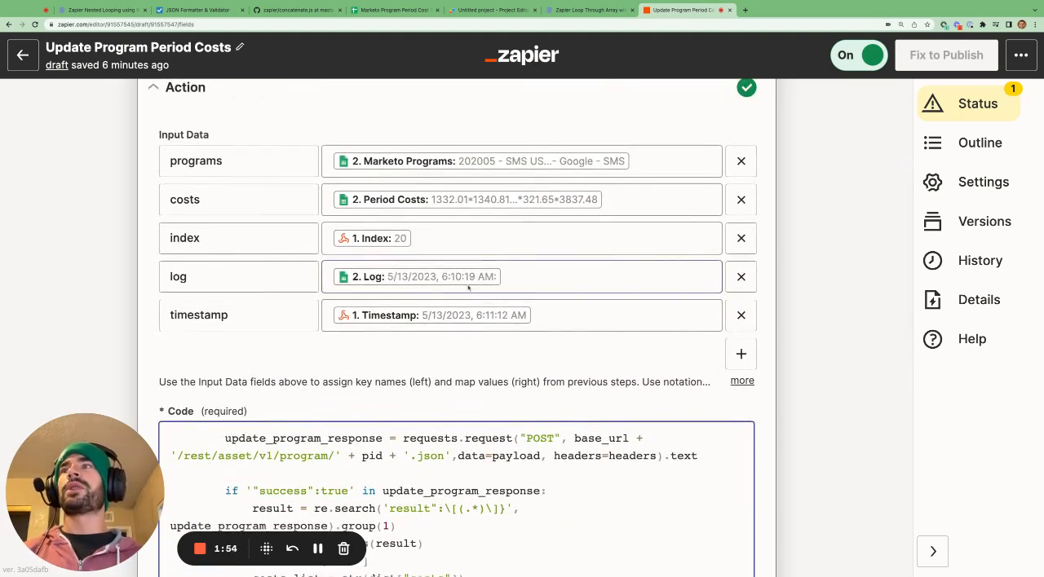
{"action": "scroll", "coordinate": [613, 400], "scroll_direction": "down", "scroll_amount": 5}
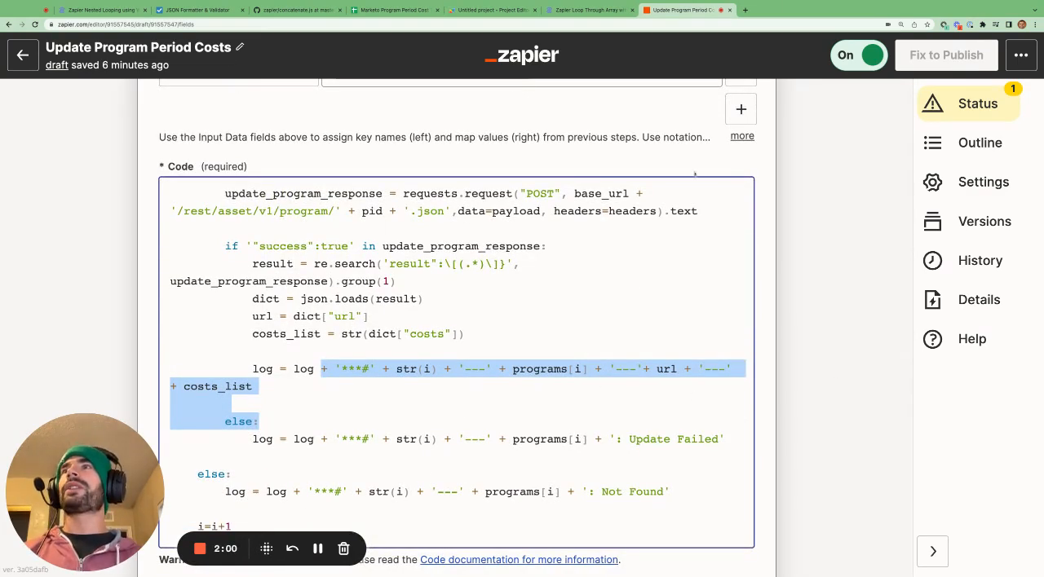
{"action": "left_click", "coordinate": [114, 10]}
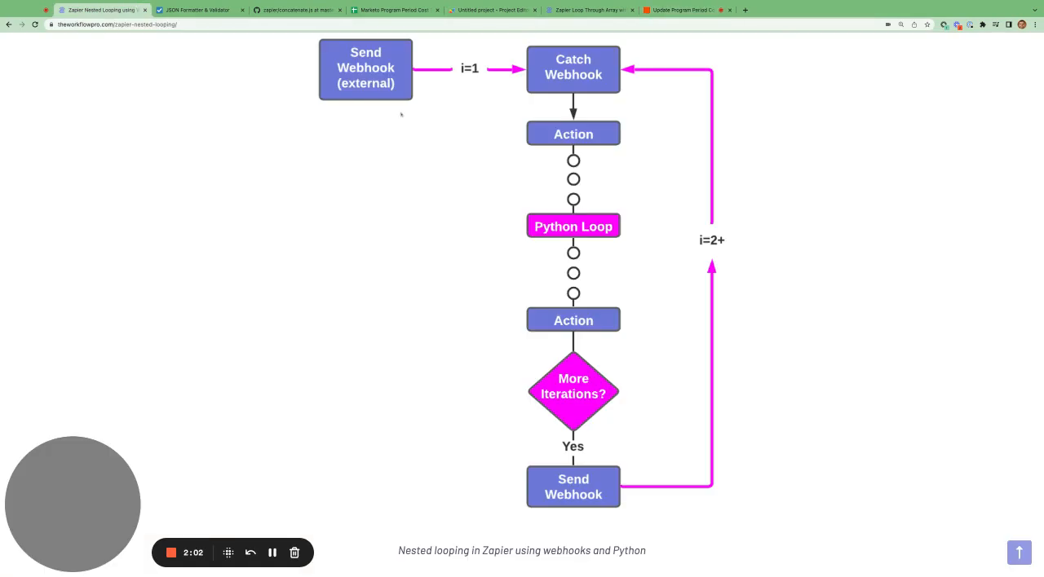